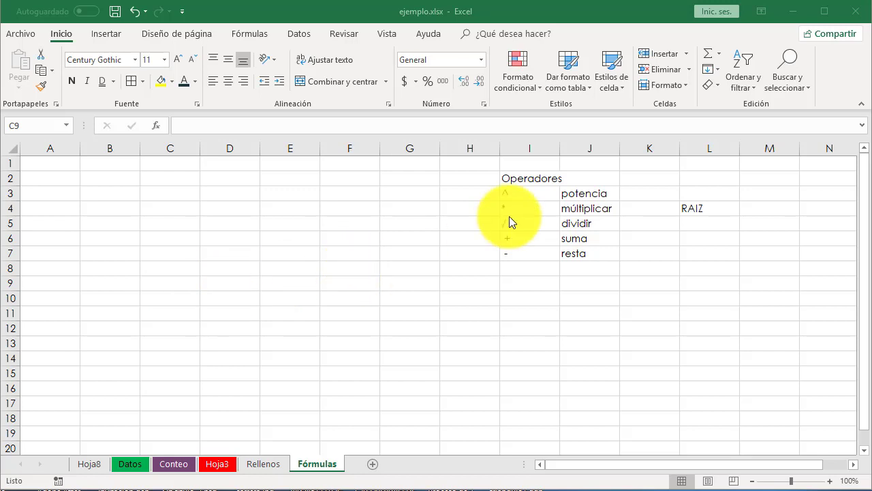
pyautogui.click(522, 179)
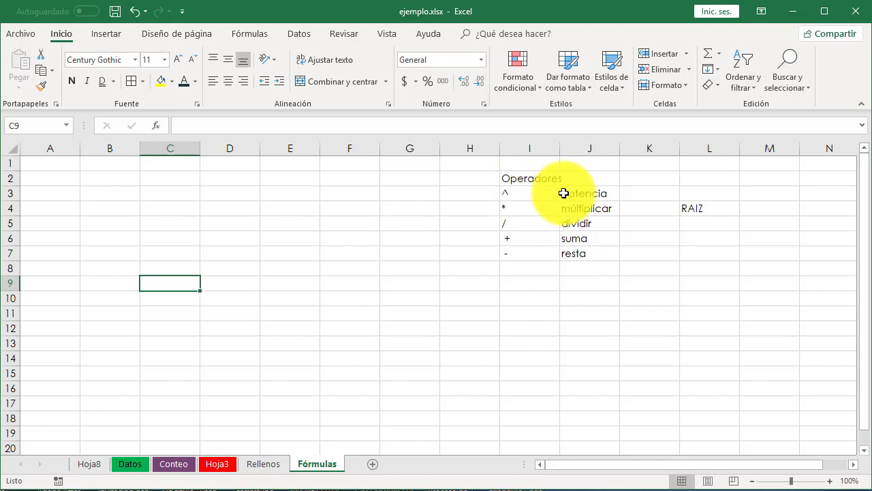
pyautogui.click(550, 193)
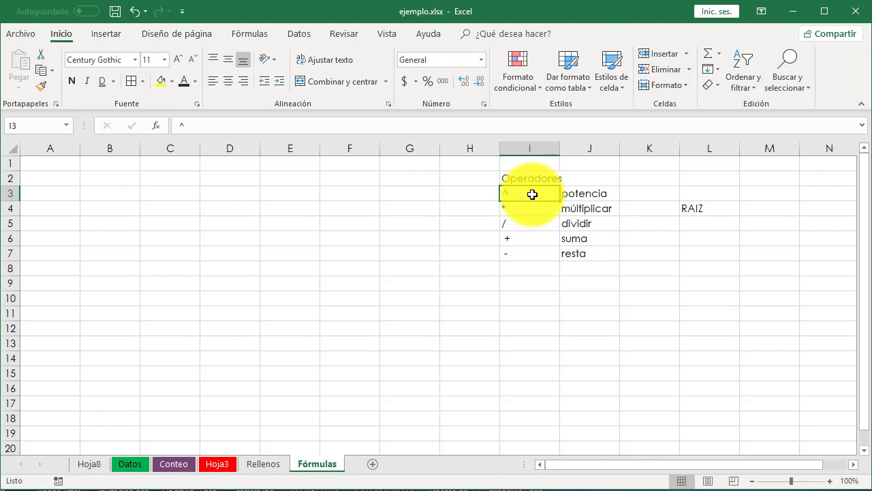
pyautogui.click(550, 297)
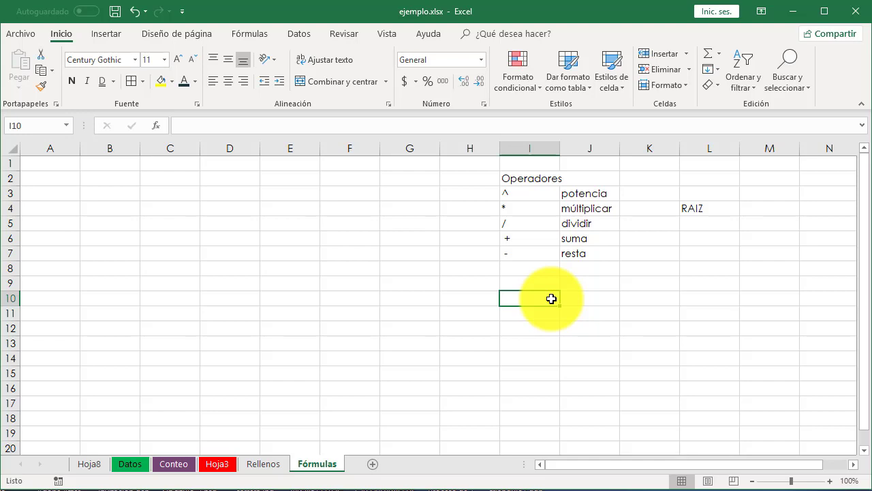
pyautogui.write('^2')
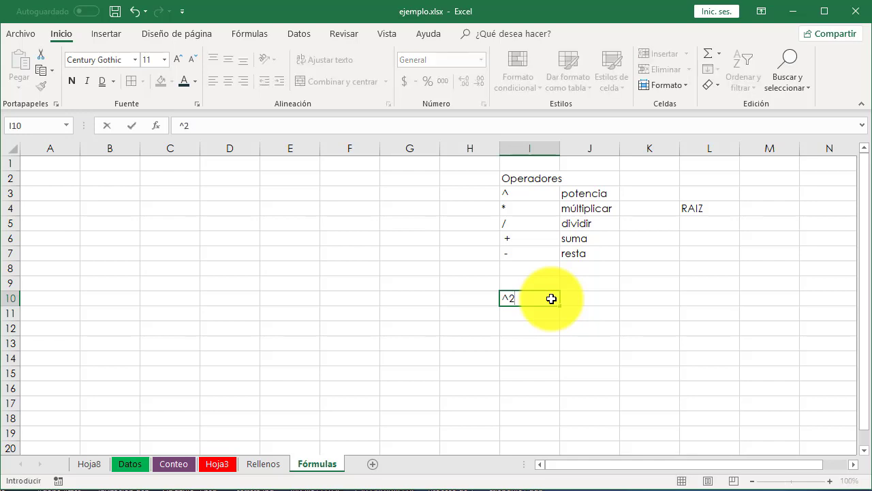
pyautogui.press('BackSpace')
pyautogui.press('BackSpace')
pyautogui.write('^')
pyautogui.press('BackSpace')
# Examine the multiplication, division, addition and subtraction operators in I4:I7 and the RAIZ entry in L4.
pyautogui.click(527, 207)
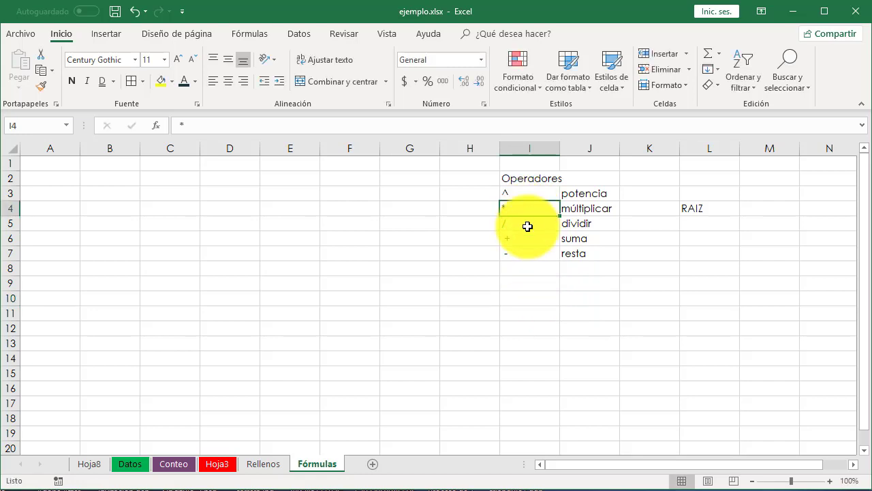
pyautogui.click(528, 226)
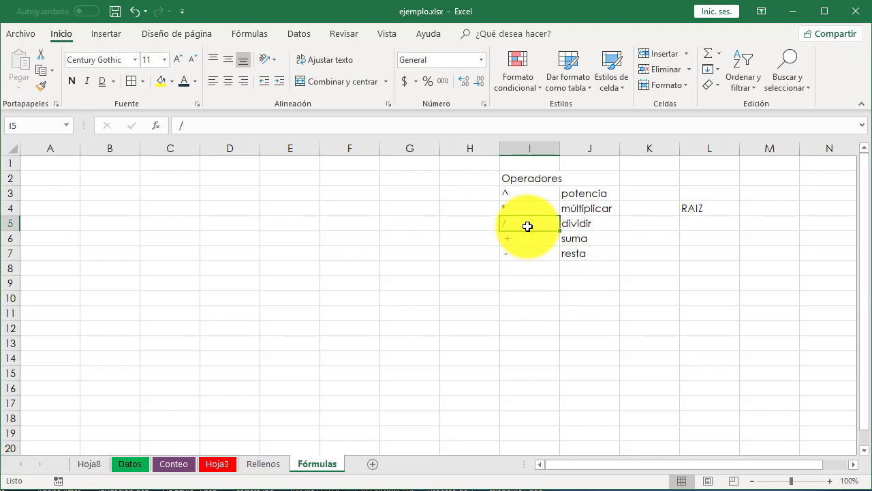
pyautogui.click(536, 238)
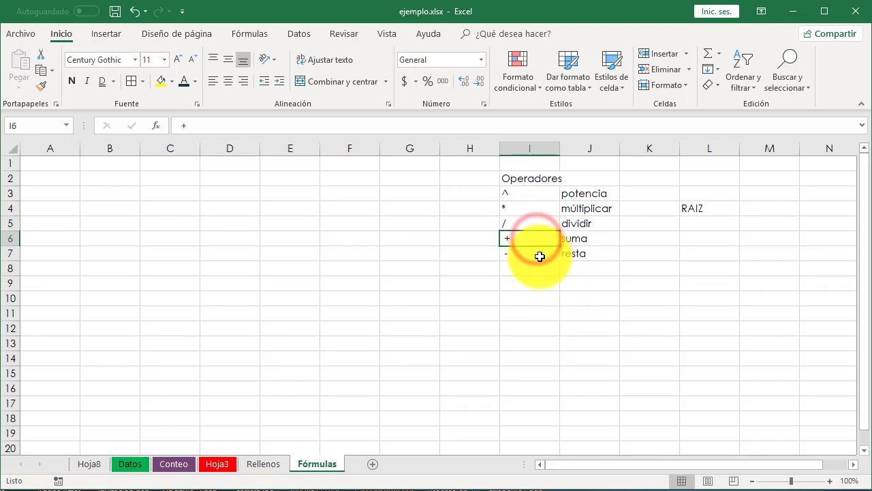
pyautogui.click(539, 256)
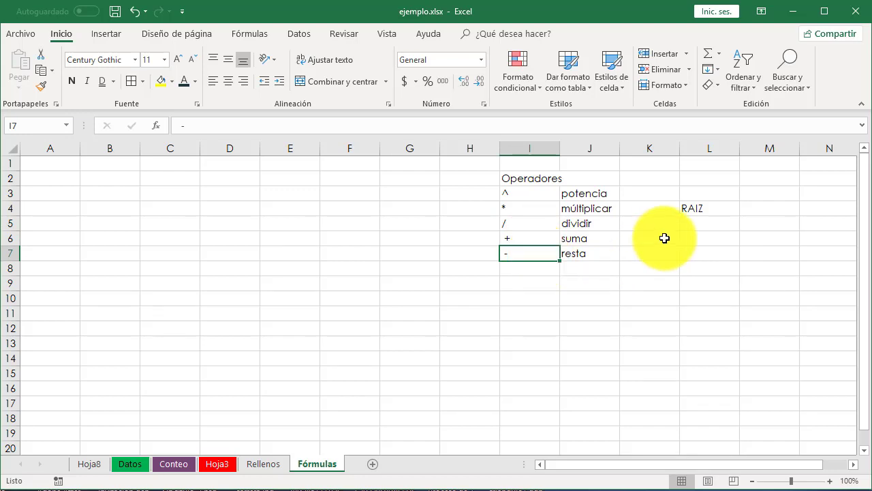
pyautogui.click(709, 211)
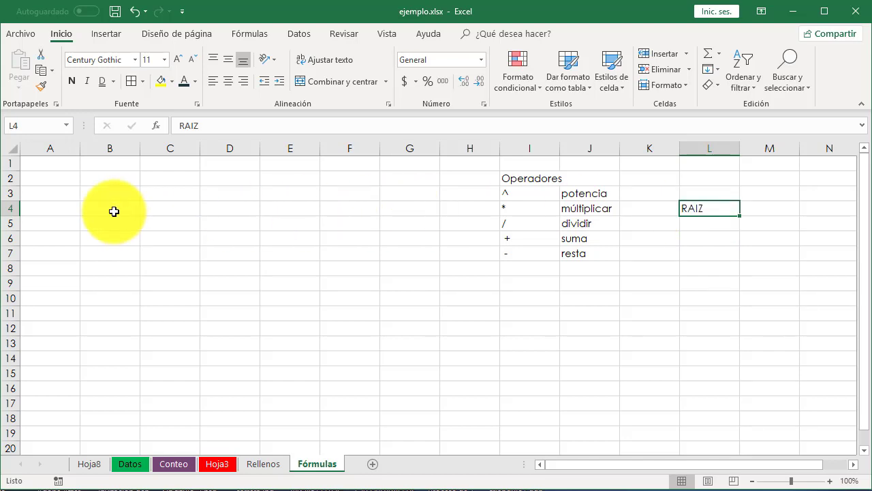
# Enter the title "Área de Círculo" in A2 and the label "Radio" in A3.
pyautogui.click(60, 178)
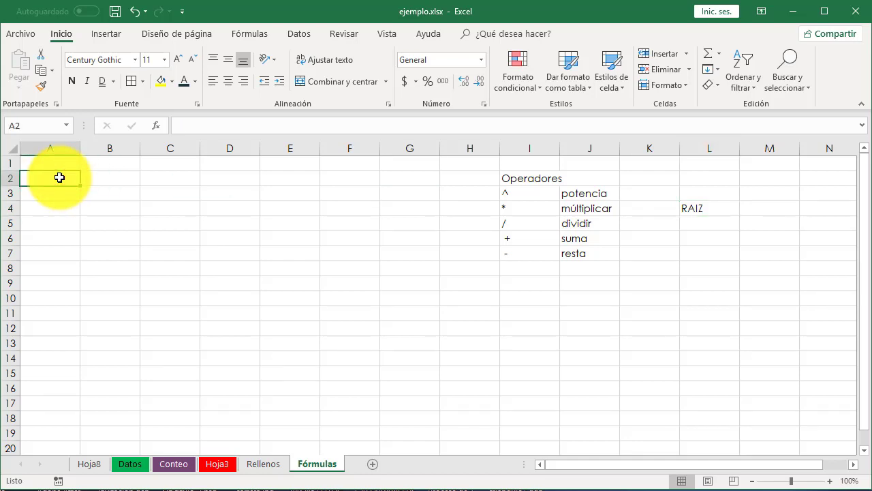
pyautogui.write('Área de')
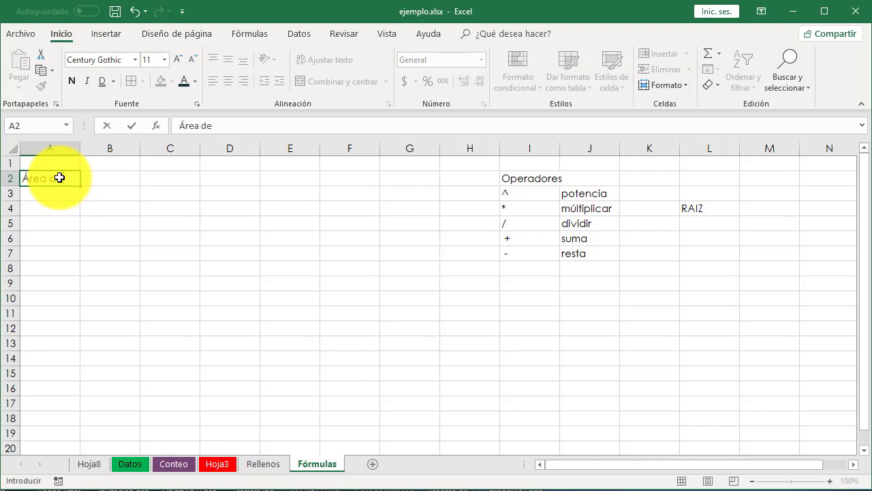
pyautogui.write(' Círculo')
pyautogui.press('Return')
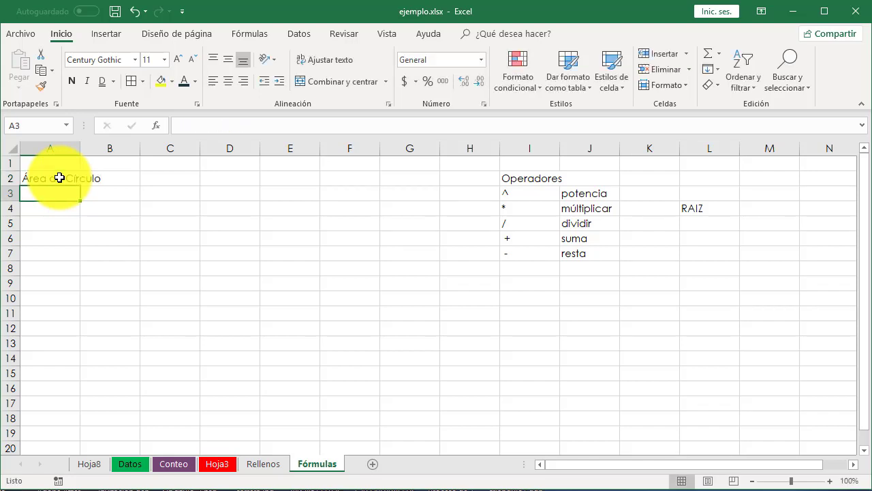
pyautogui.write('Radio')
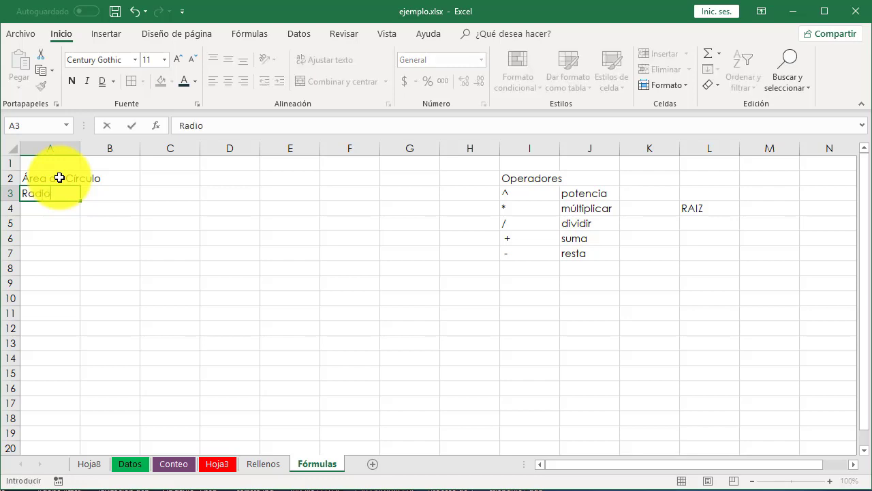
pyautogui.press('Tab')
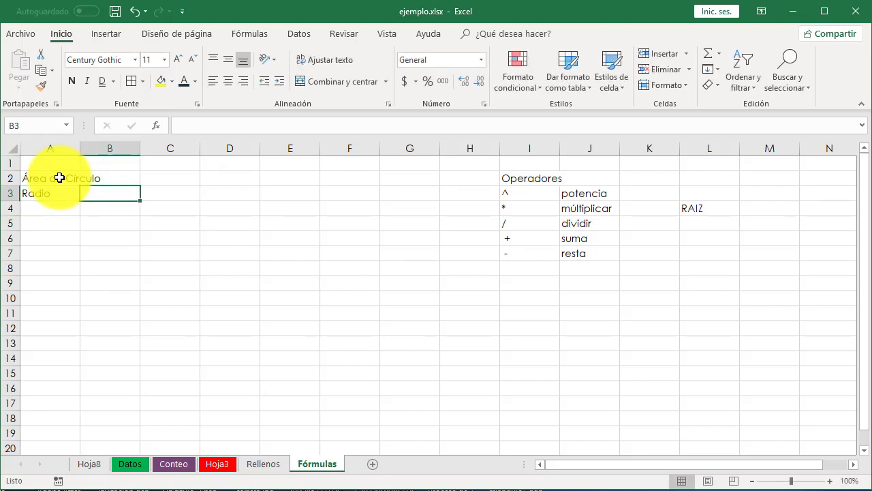
pyautogui.press('Return')
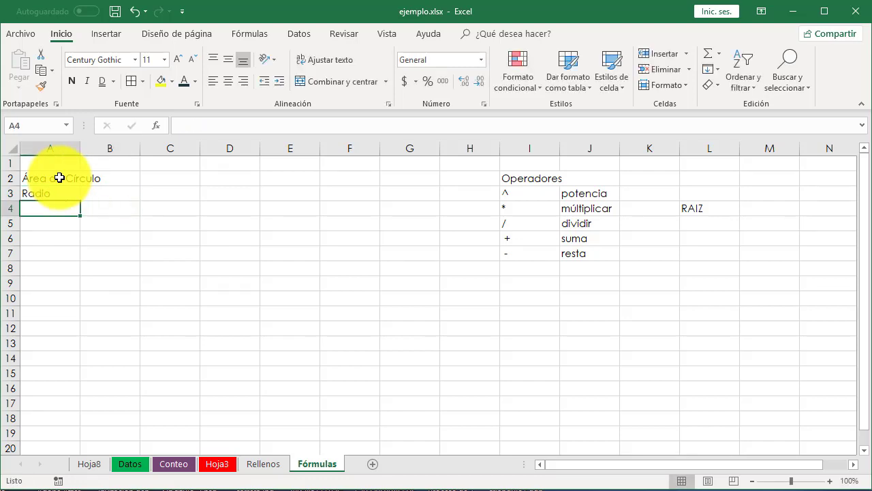
# Enter the label "Área" in A4, removing the autocompleted "de Círculo".
pyautogui.write('ÁR')
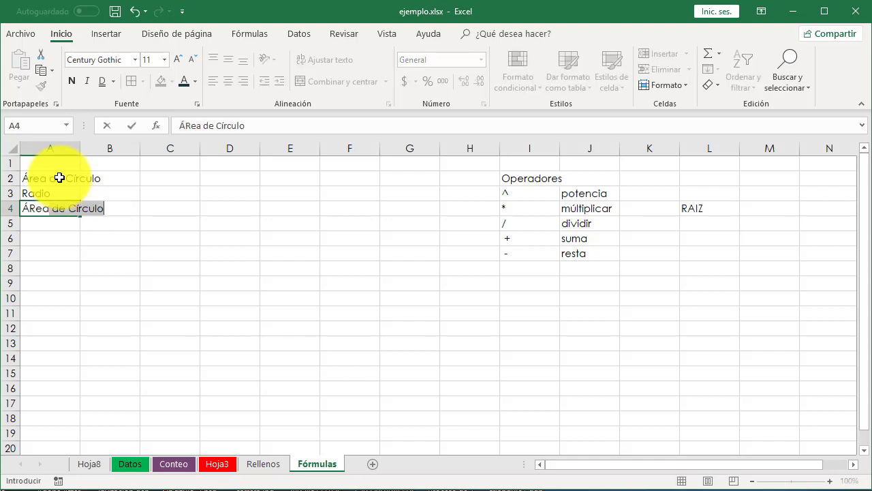
pyautogui.press('BackSpace')
pyautogui.press('BackSpace')
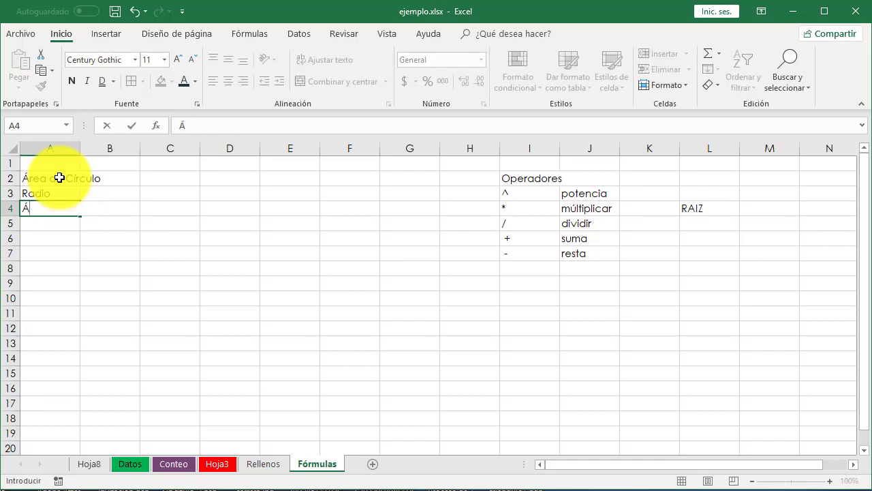
pyautogui.write('rea')
pyautogui.press('Tab')
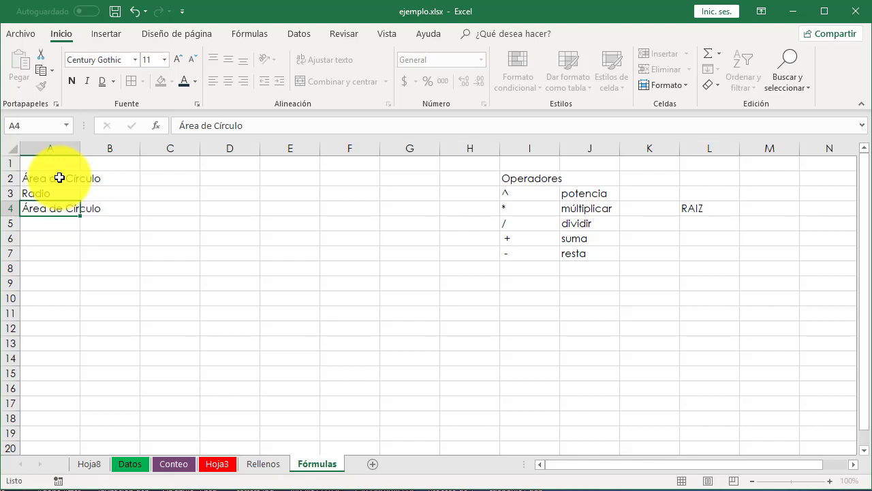
pyautogui.hotkey('shift', 'Tab')
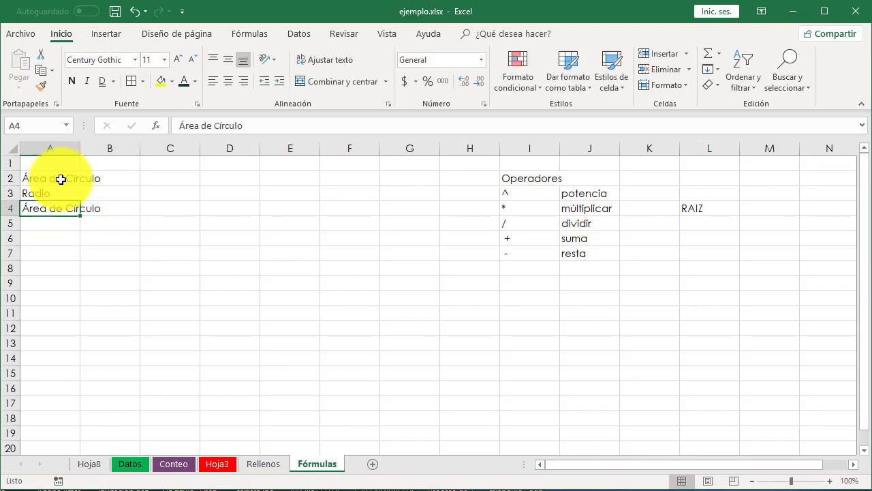
pyautogui.click(250, 127)
pyautogui.press('BackSpace')
pyautogui.press('BackSpace')
pyautogui.press('BackSpace')
pyautogui.press('BackSpace')
pyautogui.press('BackSpace')
pyautogui.press('BackSpace')
pyautogui.press('BackSpace')
pyautogui.press('BackSpace')
pyautogui.press('BackSpace')
pyautogui.press('BackSpace')
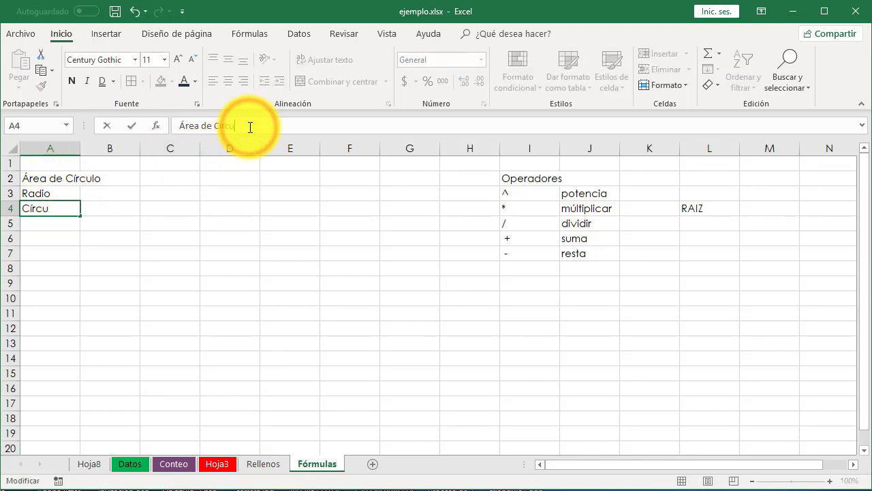
pyautogui.press('BackSpace')
pyautogui.press('Return')
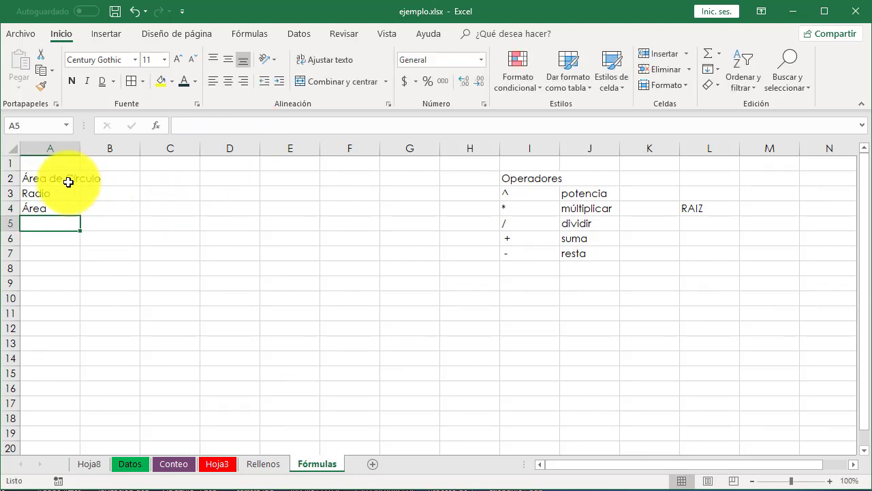
# Merge and center the "Área de Círculo" title across A2:B2.
pyautogui.moveTo(68, 183); pyautogui.dragTo(111, 179)
pyautogui.click(341, 82)
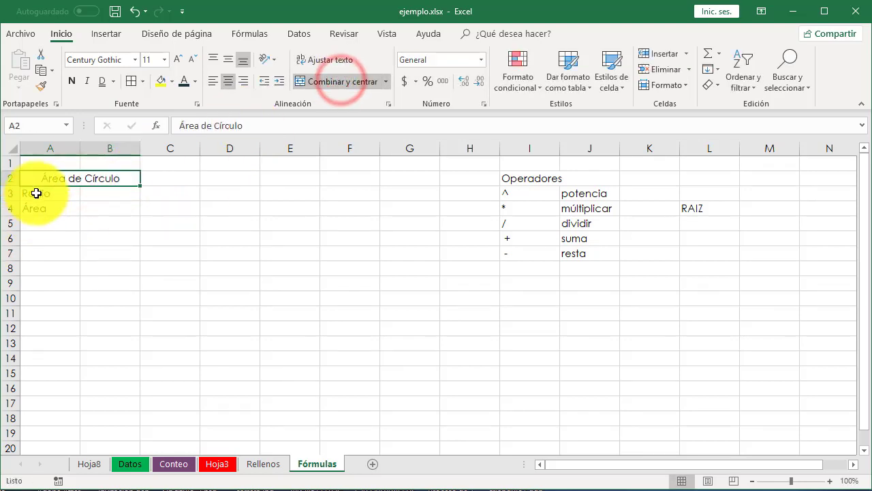
# Choose a border line style and draw a red outline around A2:B4.
pyautogui.moveTo(43, 176); pyautogui.dragTo(109, 207)
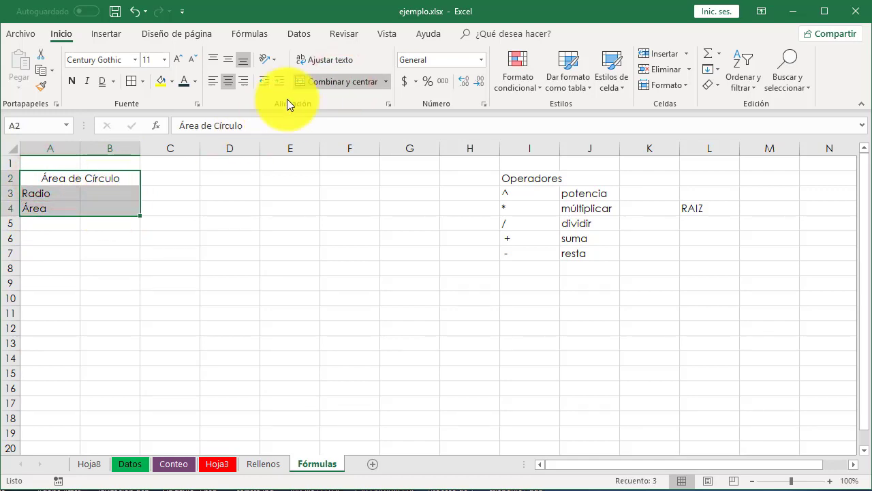
pyautogui.click(141, 81)
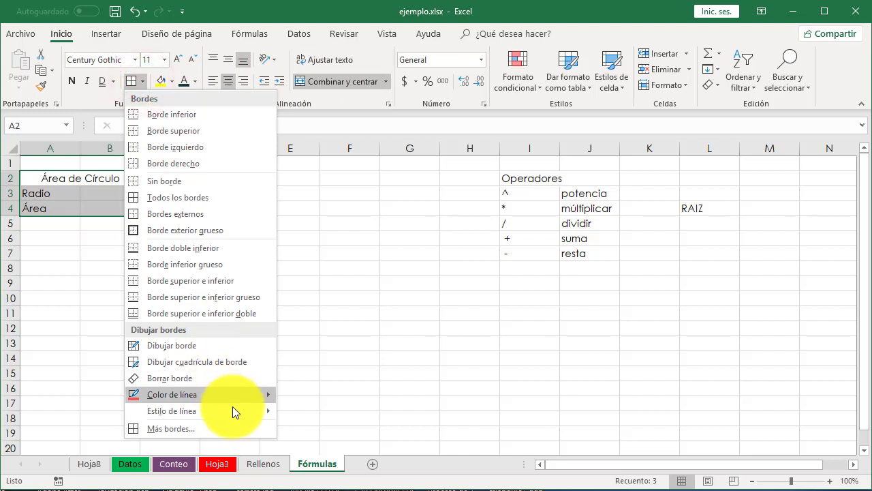
pyautogui.moveTo(276, 410)
pyautogui.click(299, 426)
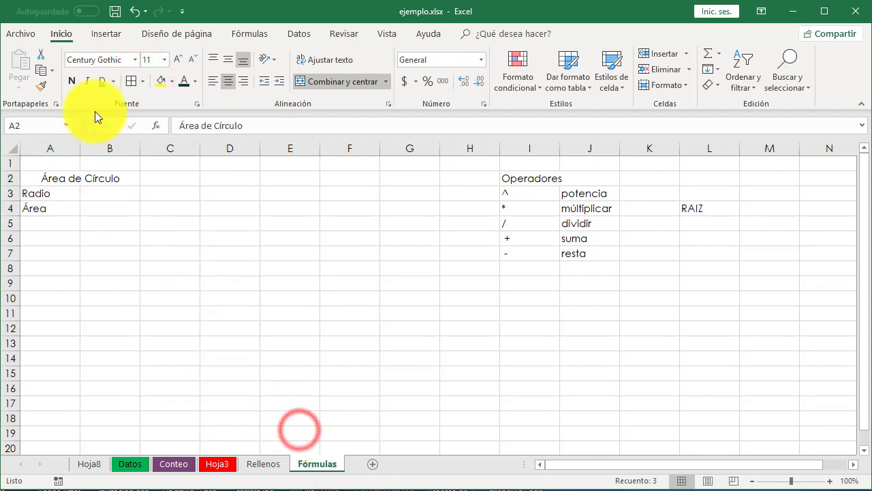
pyautogui.click(142, 82)
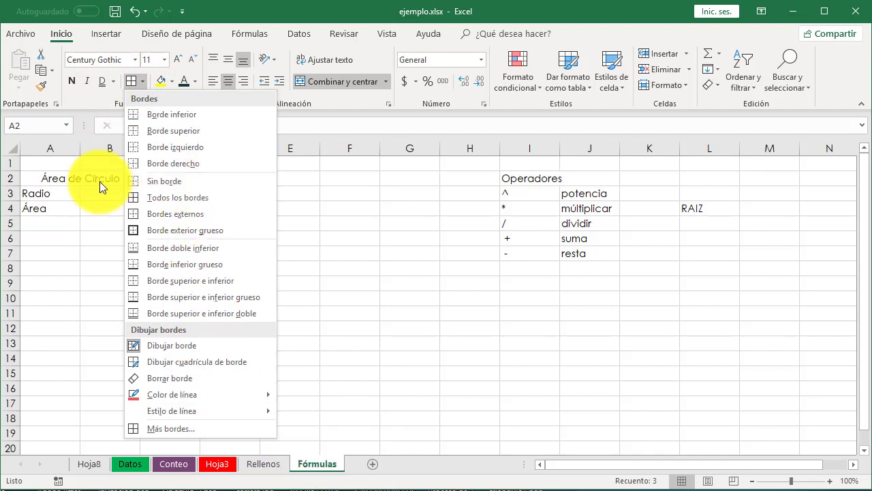
pyautogui.moveTo(55, 177)
pyautogui.mouseDown()
pyautogui.moveTo(69, 173)
pyautogui.moveTo(97, 190)
pyautogui.moveTo(103, 208)
pyautogui.mouseUp()
pyautogui.click(67, 187)
pyautogui.press('Escape')
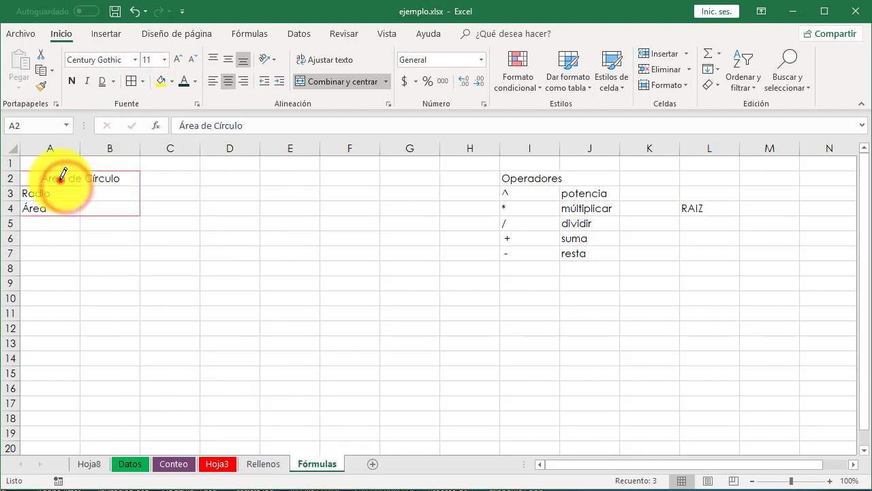
# Apply all borders to the range A2:B4 and give it a thick outside border.
pyautogui.moveTo(59, 178); pyautogui.dragTo(113, 207)
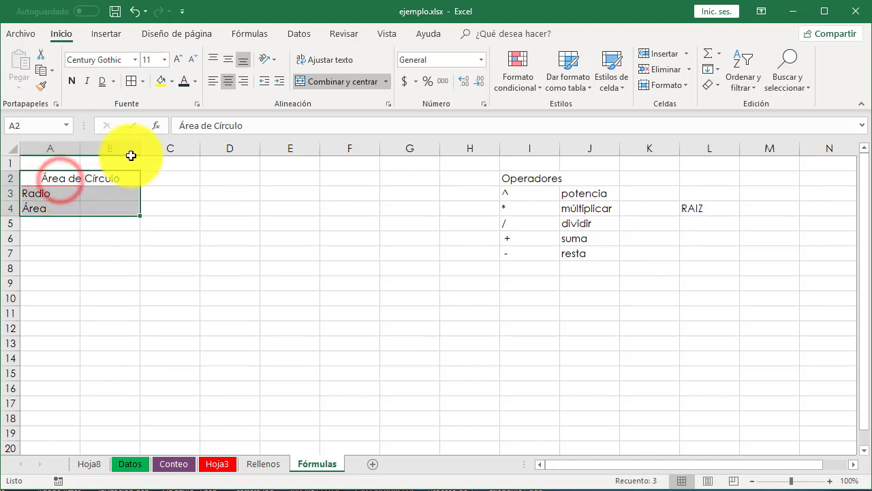
pyautogui.click(143, 81)
pyautogui.click(188, 218)
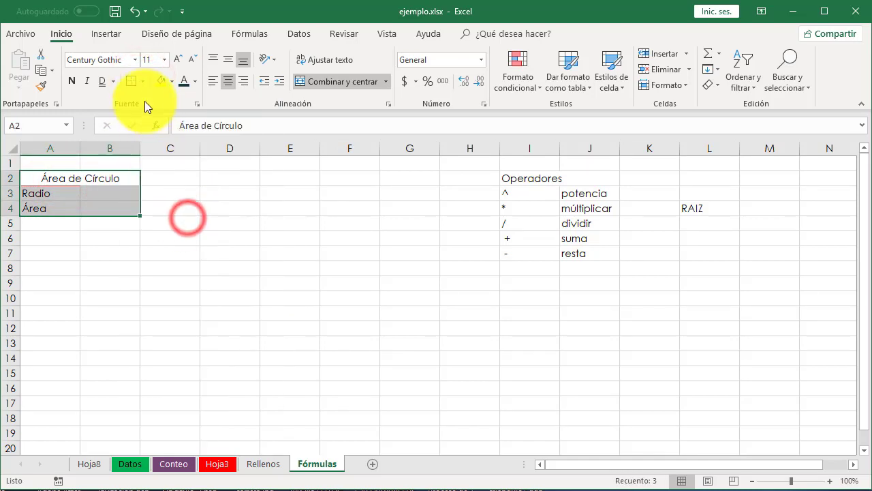
pyautogui.click(143, 81)
pyautogui.click(181, 186)
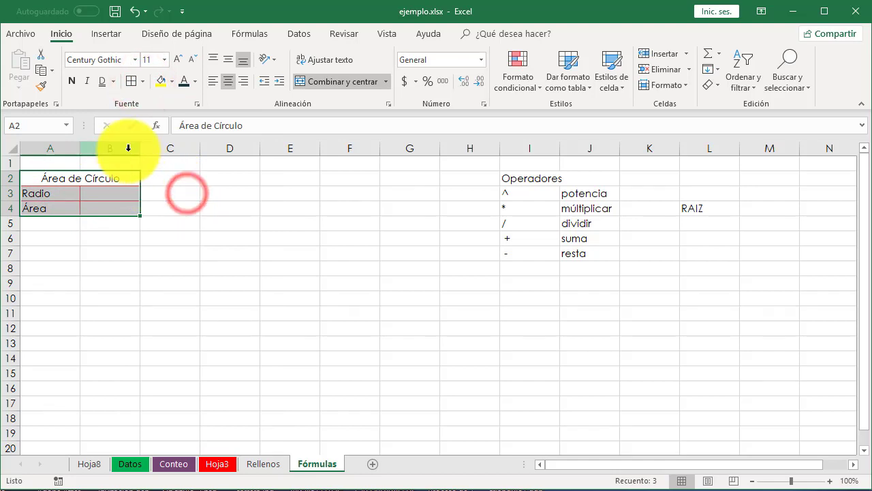
pyautogui.click(143, 82)
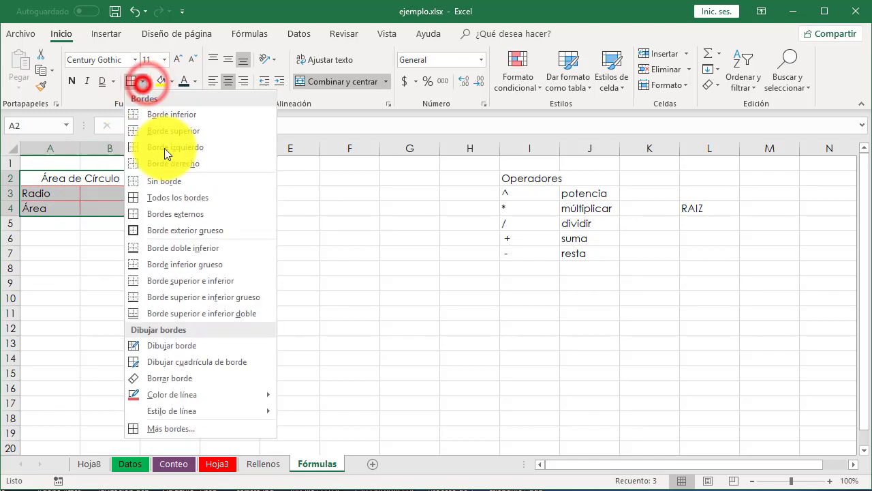
pyautogui.click(203, 232)
pyautogui.click(87, 253)
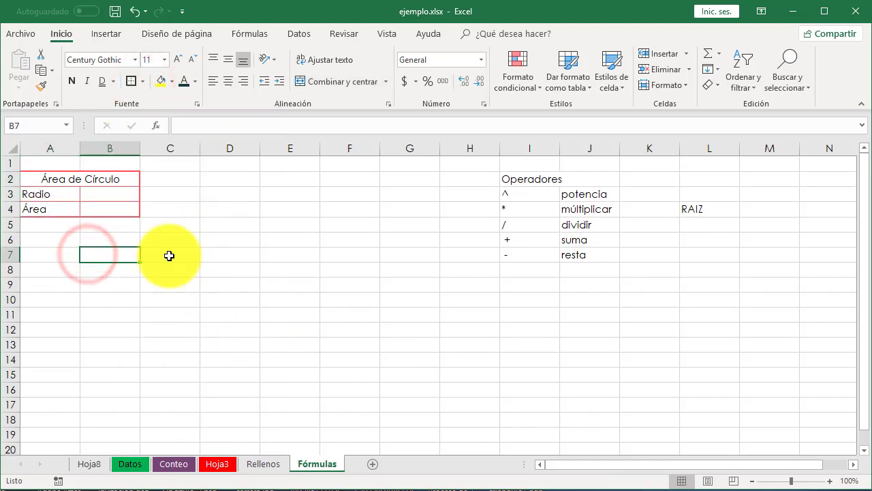
# Apply the Título 2 cell style to the merged title "Área de Círculo".
pyautogui.click(95, 179)
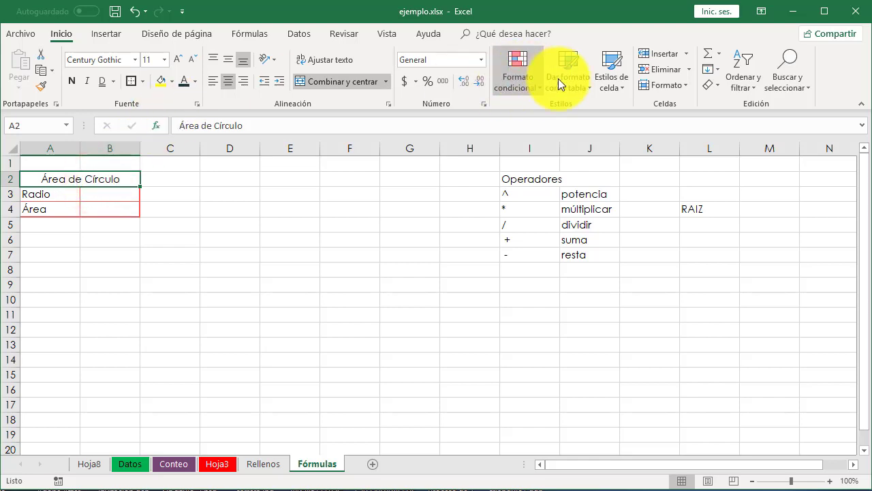
pyautogui.click(624, 88)
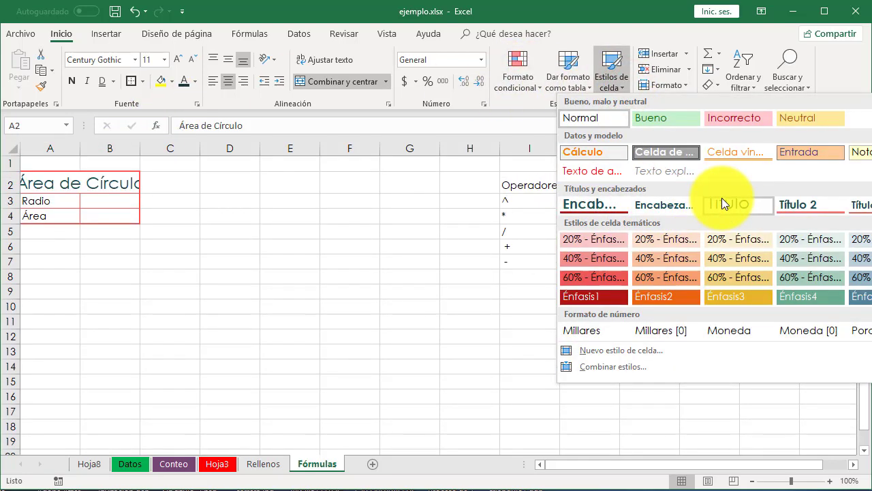
pyautogui.click(807, 209)
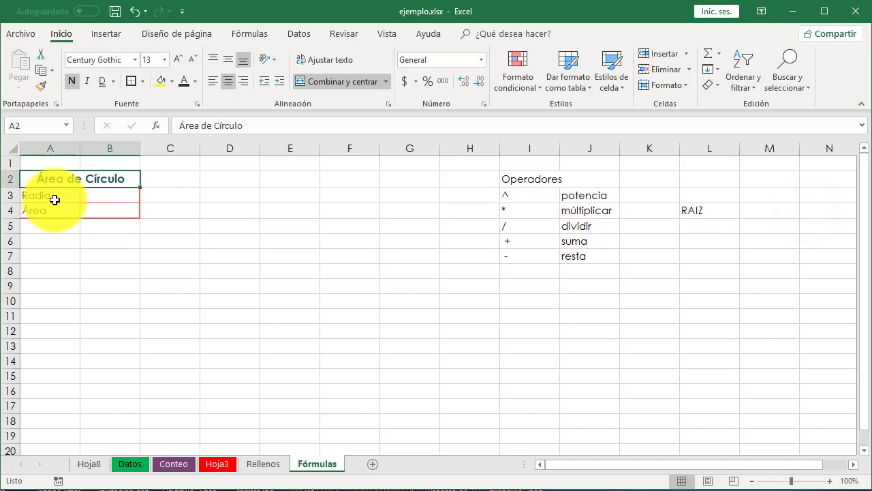
pyautogui.moveTo(55, 198); pyautogui.dragTo(60, 210)
pyautogui.click(622, 87)
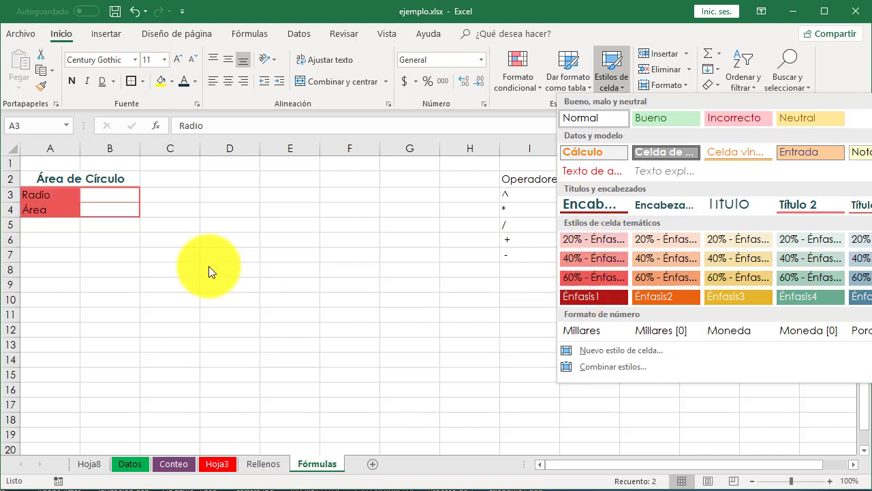
pyautogui.click(63, 222)
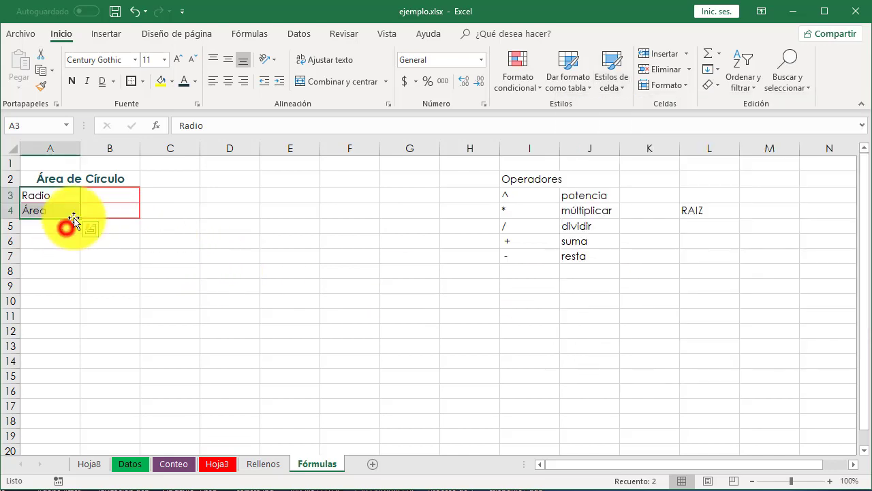
# Start a formula in cell B4, next to the Área label.
pyautogui.click(109, 197)
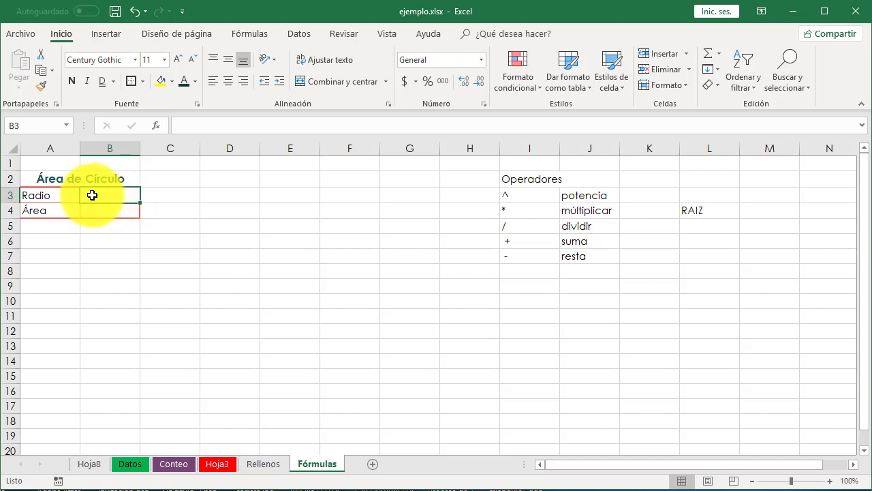
pyautogui.click(105, 213)
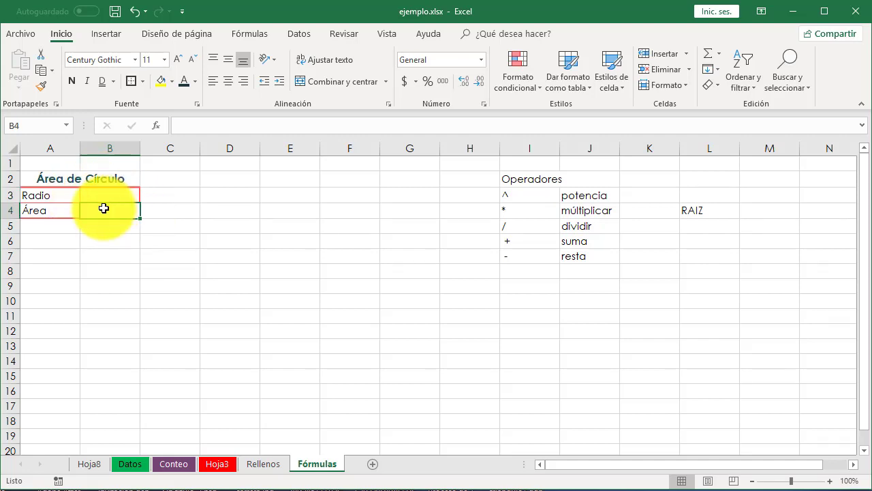
pyautogui.keyDown('ctrl'); pyautogui.scroll(3, 103, 207); pyautogui.keyUp('ctrl')
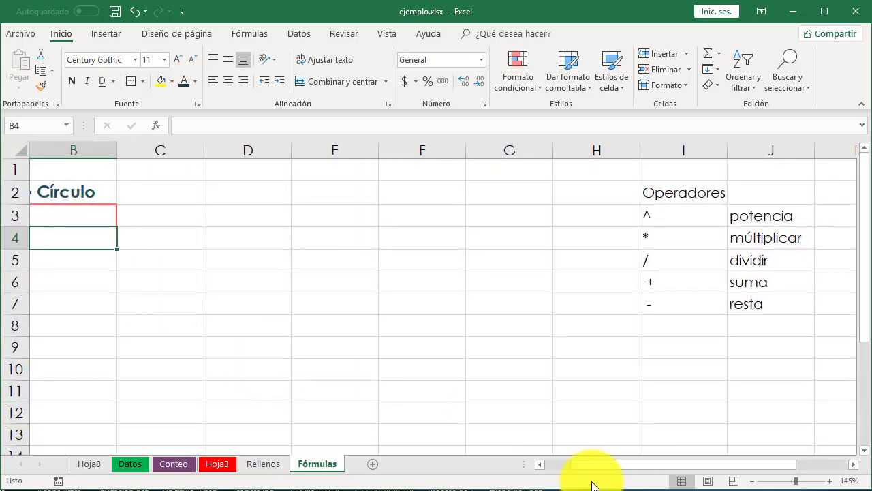
pyautogui.moveTo(614, 466); pyautogui.dragTo(588, 466)
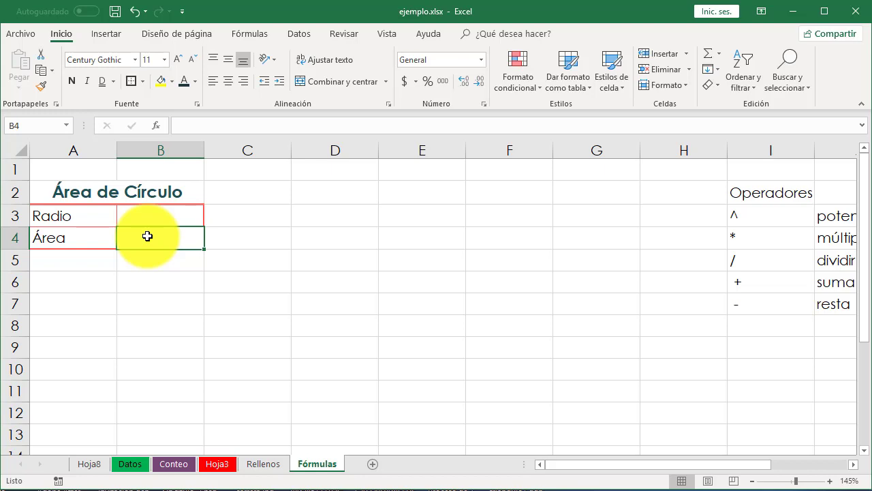
pyautogui.write('=')
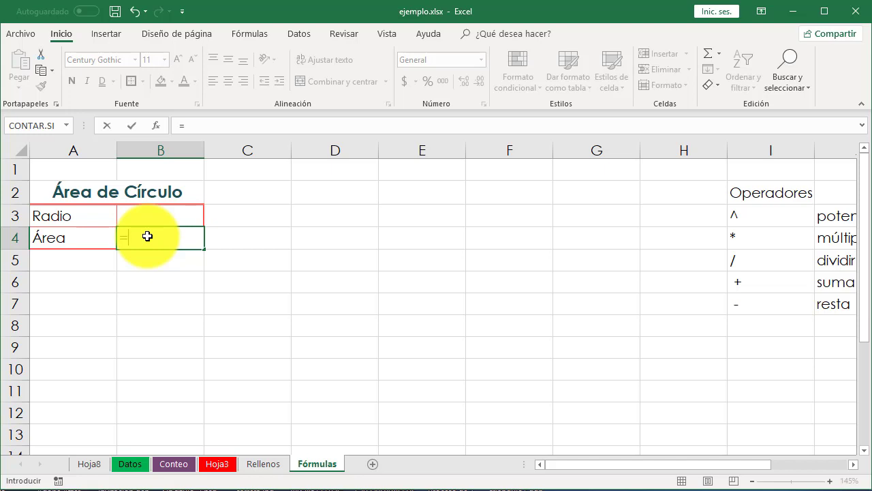
pyautogui.write('31')
pyautogui.press('BackSpace')
pyautogui.write('.1416')
pyautogui.press('BackSpace')
pyautogui.press('BackSpace')
pyautogui.press('BackSpace')
pyautogui.press('BackSpace')
pyautogui.press('BackSpace')
pyautogui.press('BackSpace')
# Complete the area formula in B4 as =PI()*B3^2, referencing the radius cell.
pyautogui.write('PI')
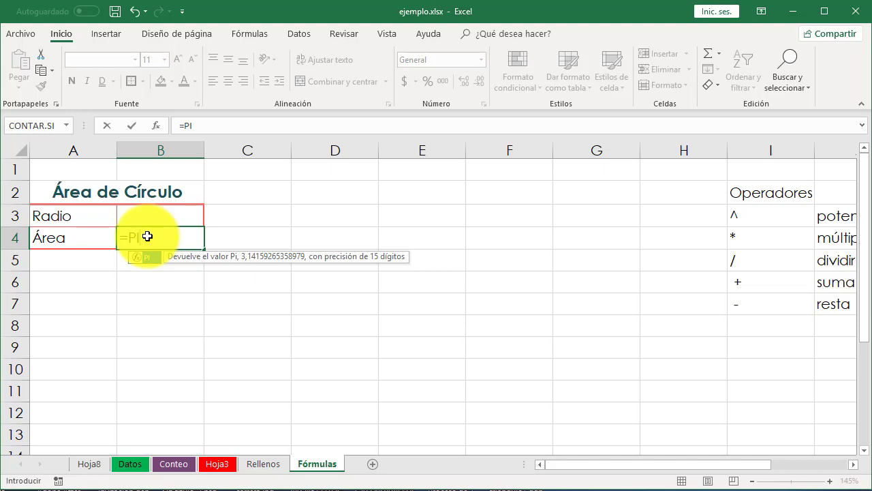
pyautogui.write('()')
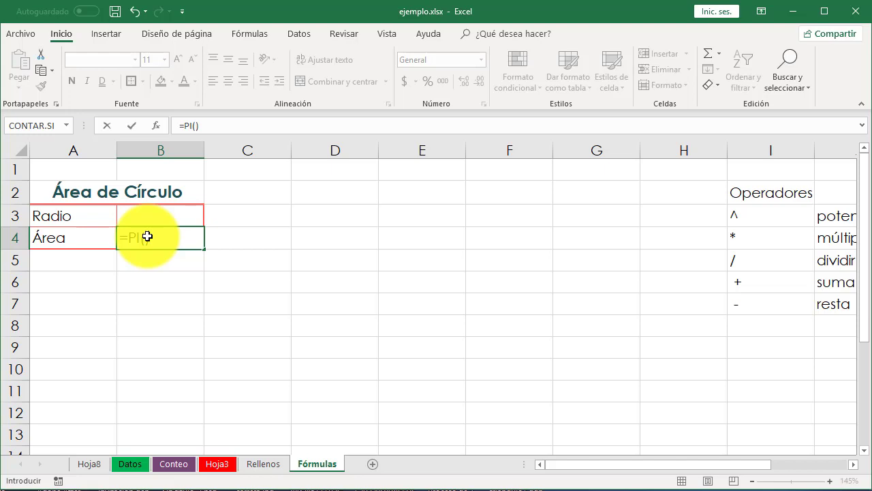
pyautogui.write('*')
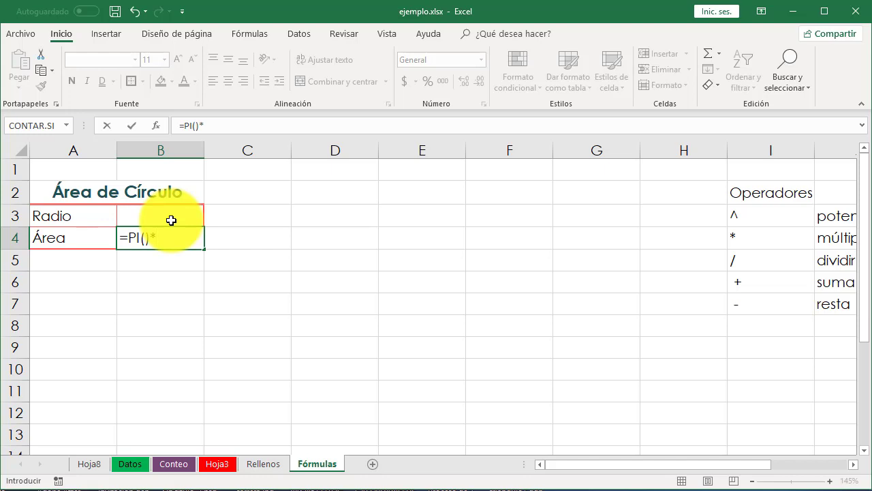
pyautogui.write('B3')
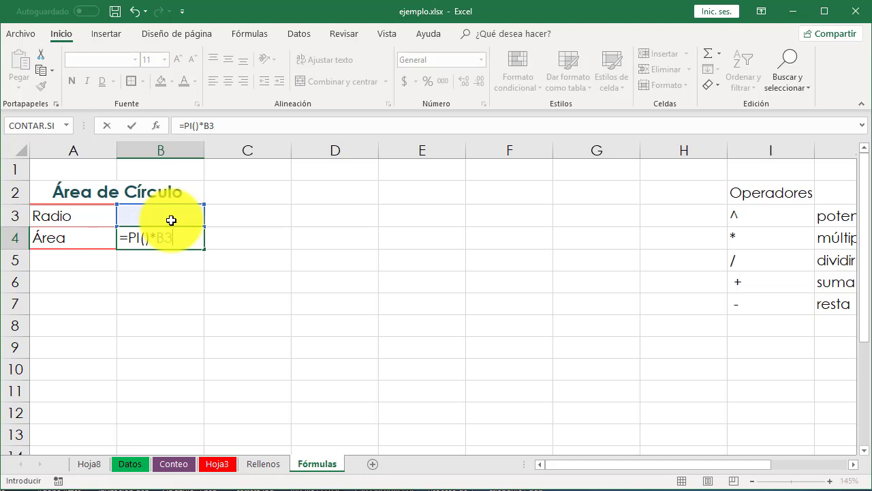
pyautogui.press('BackSpace')
pyautogui.press('BackSpace')
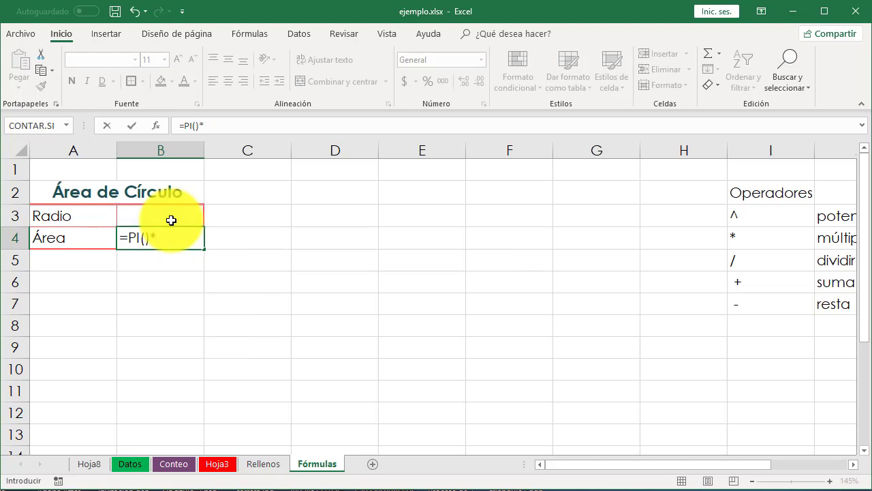
pyautogui.click(171, 221)
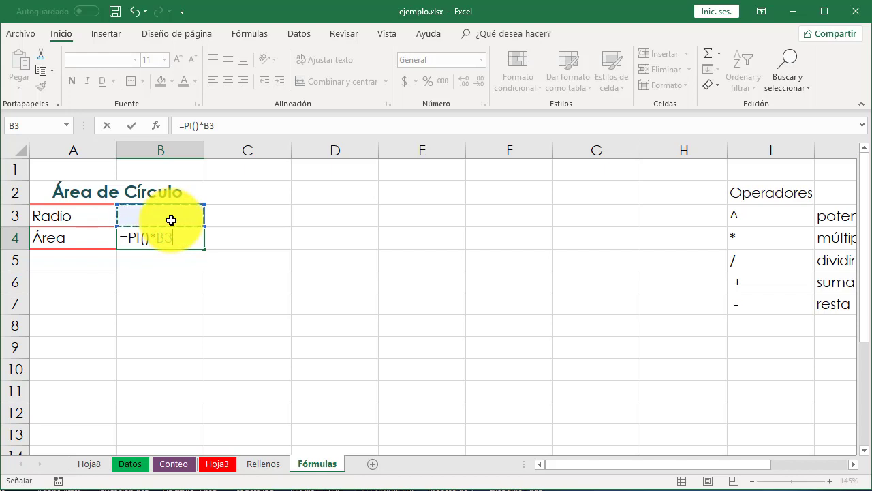
pyautogui.write('^2')
pyautogui.press('Return')
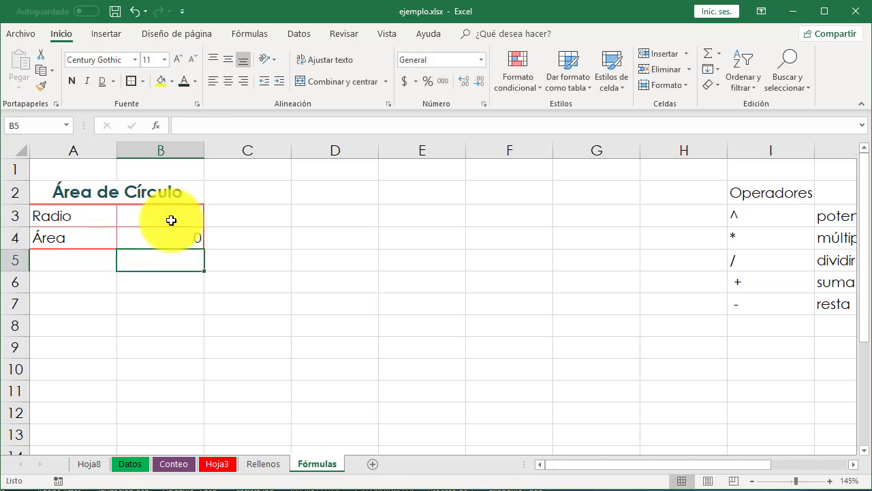
# Enter 2.6 as the radius in cell B3.
pyautogui.click(171, 220)
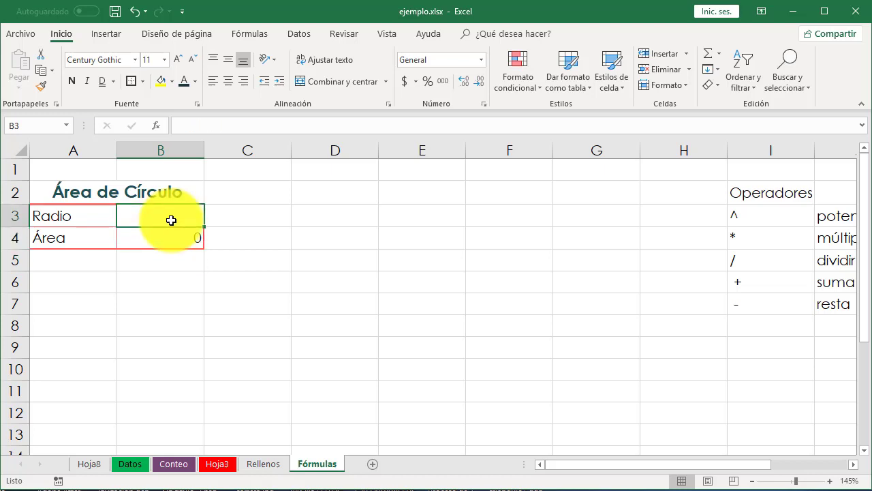
pyautogui.write('2.6')
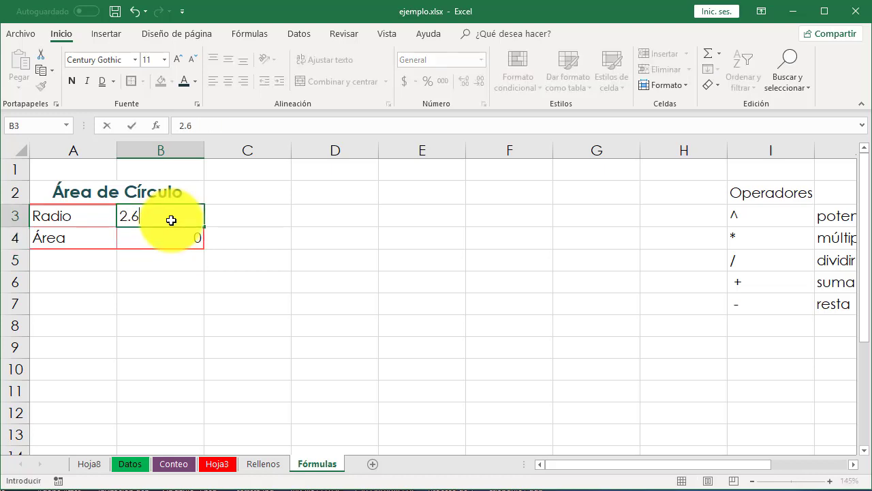
pyautogui.press('Return')
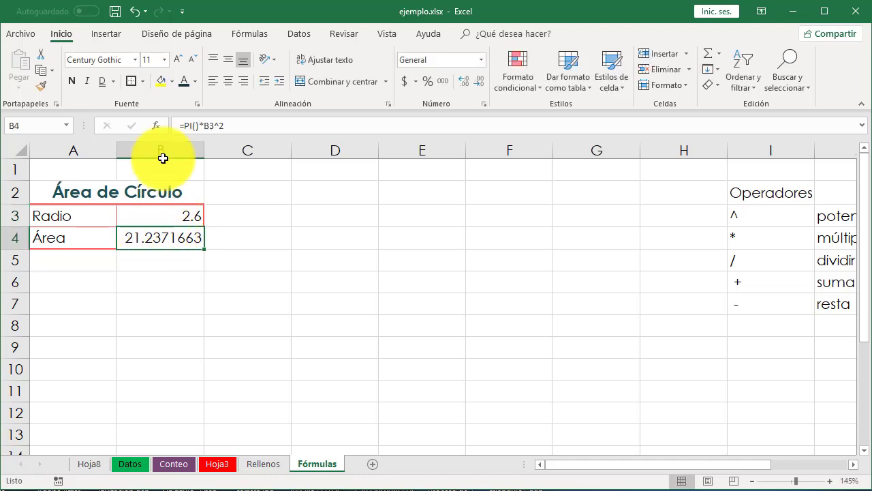
# Highlight the area result in B4 with a yellow fill, bold text and font size 14.
pyautogui.click(180, 81)
pyautogui.click(159, 79)
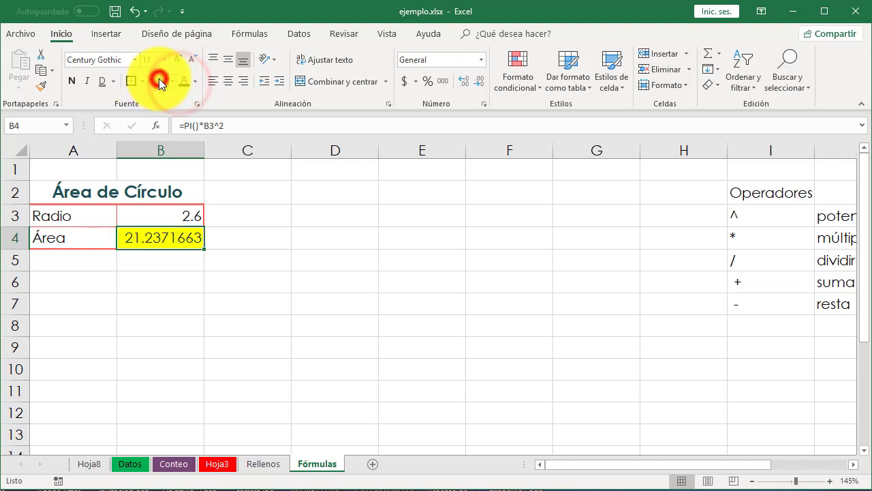
pyautogui.click(72, 82)
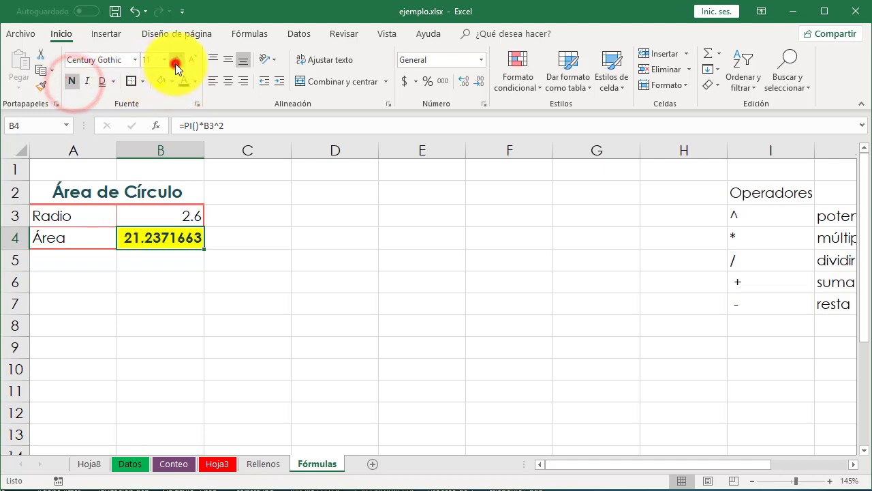
pyautogui.click(176, 61)
pyautogui.click(176, 61)
pyautogui.click(234, 282)
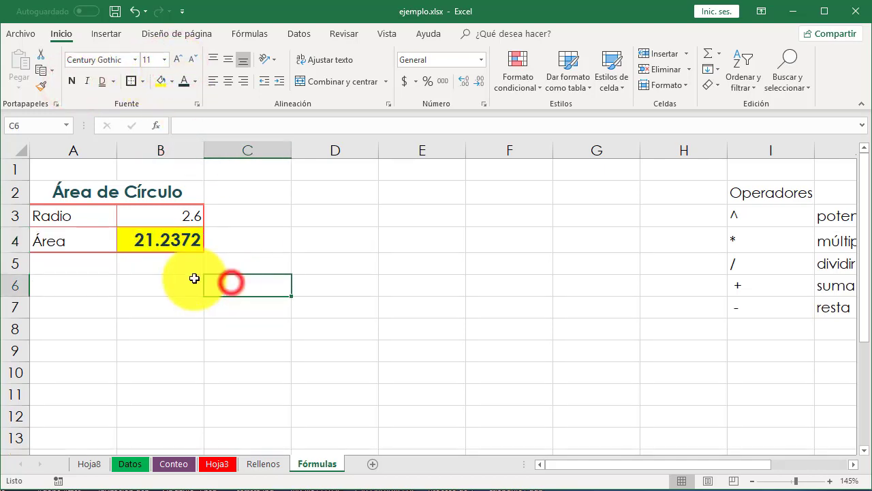
pyautogui.click(162, 239)
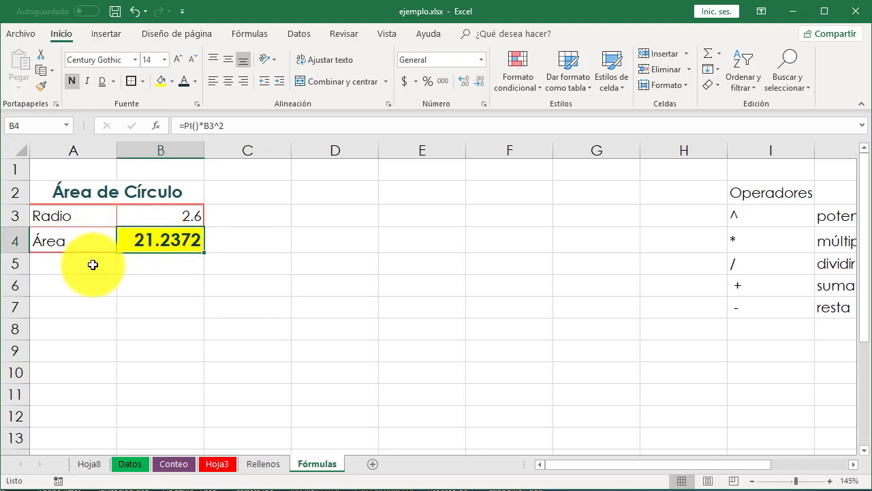
# Merge and center A5:B5 below the table and enter the text "Fórmula: PI*r^2".
pyautogui.moveTo(90, 262); pyautogui.dragTo(161, 262)
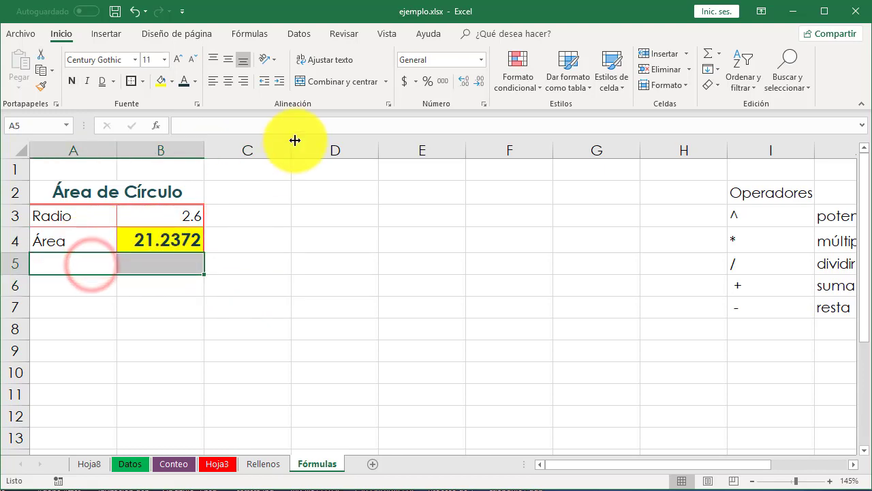
pyautogui.click(321, 78)
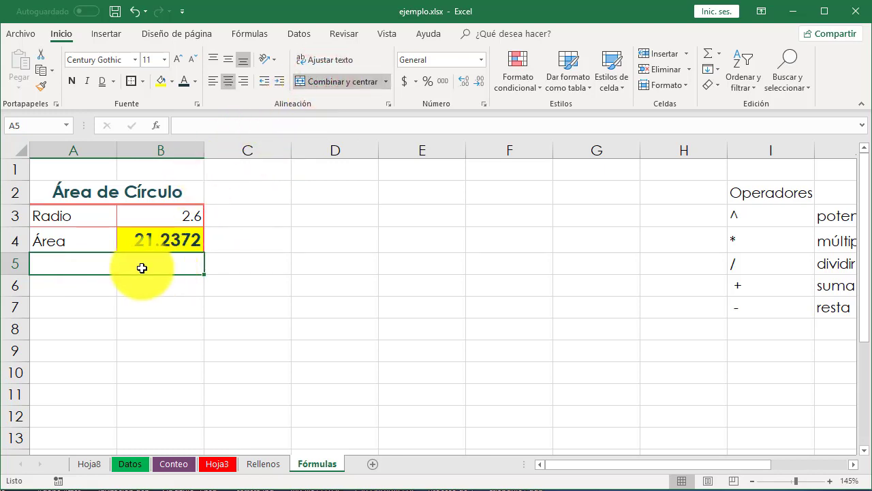
pyautogui.write('Form')
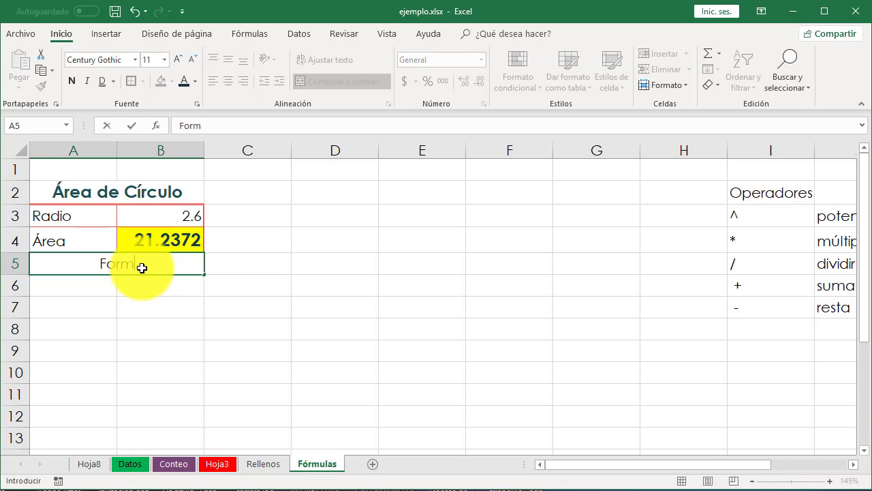
pyautogui.press('BackSpace')
pyautogui.press('BackSpace')
pyautogui.press('BackSpace')
pyautogui.write('órmula: PI*r^2')
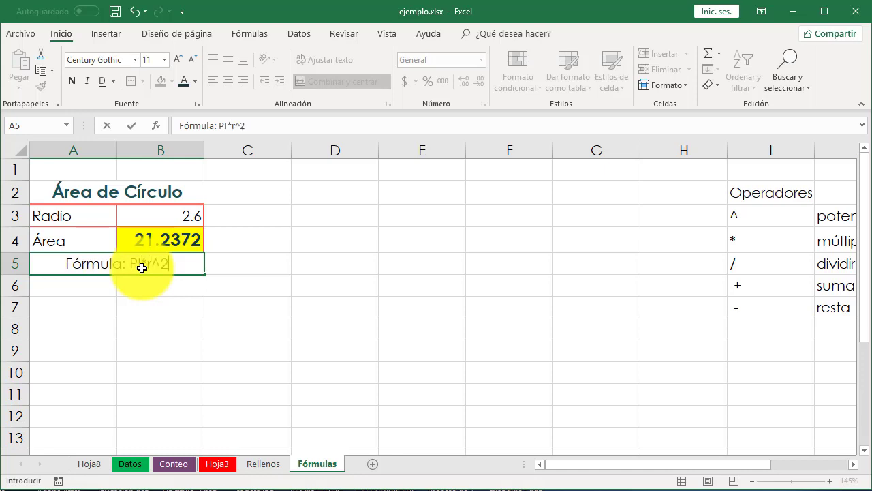
pyautogui.click(126, 302)
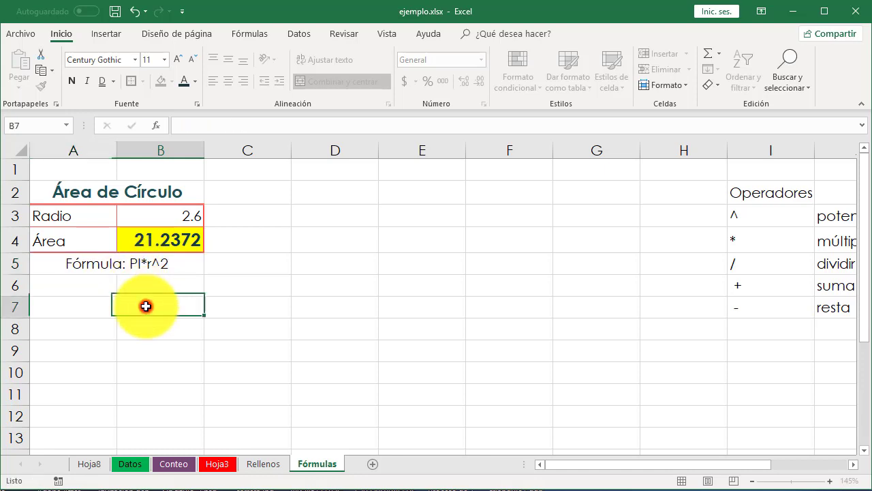
# Apply the Título heading cell style that follows Título 2 to the merged formula text in A5:B5.
pyautogui.click(108, 263)
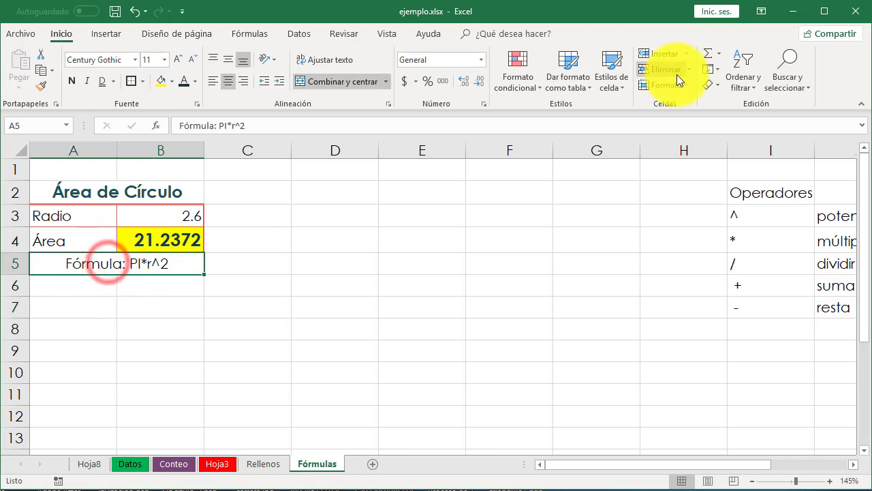
pyautogui.click(623, 85)
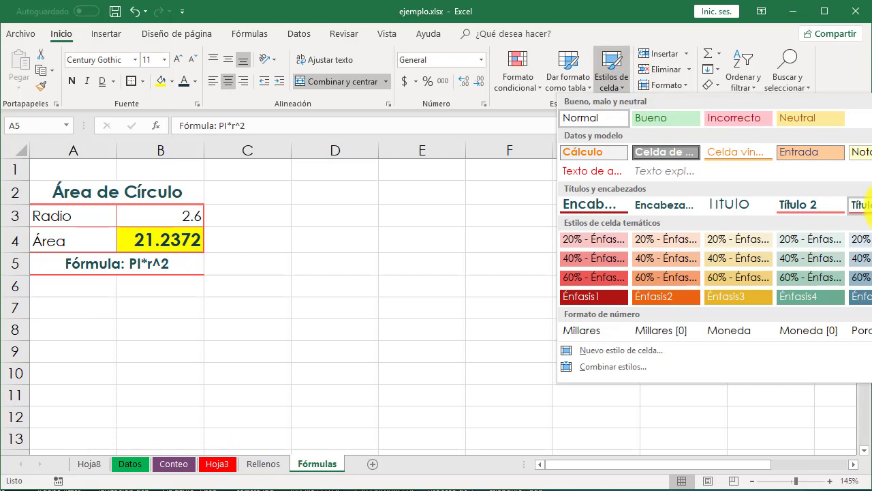
pyautogui.press('Escape')
pyautogui.click(168, 335)
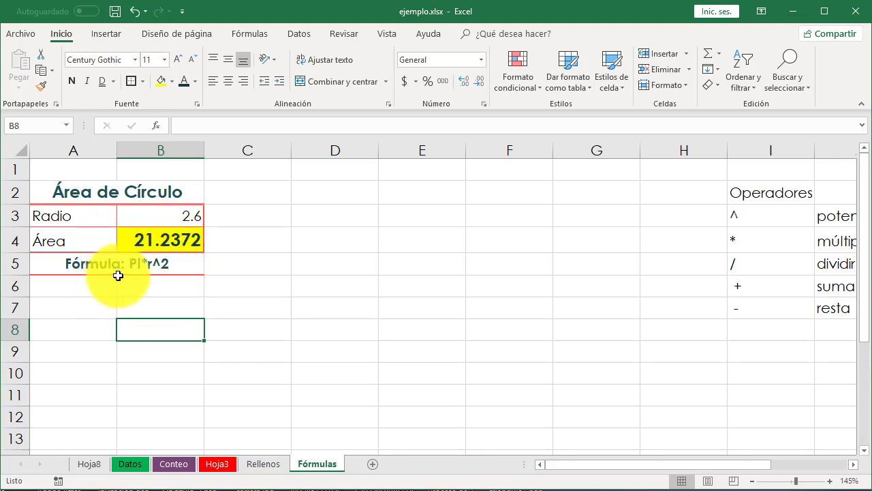
# Change the radius in cell B3 to 5.
pyautogui.click(171, 210)
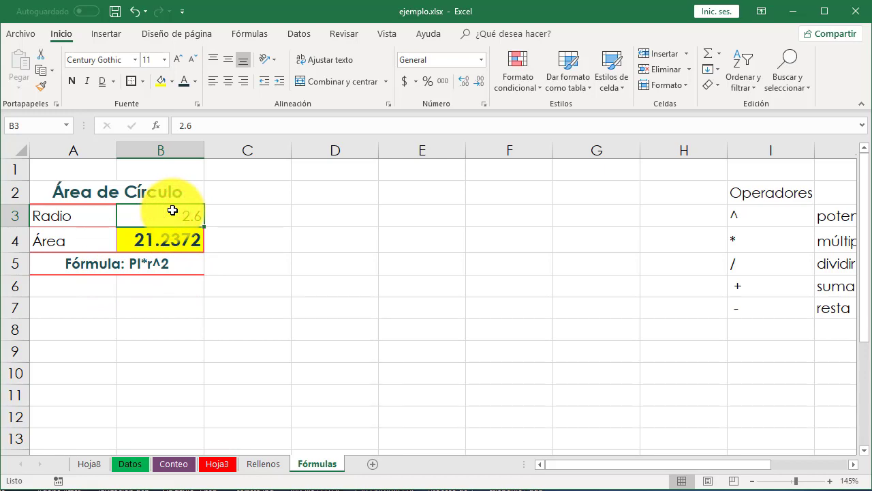
pyautogui.write('5')
pyautogui.press('Return')
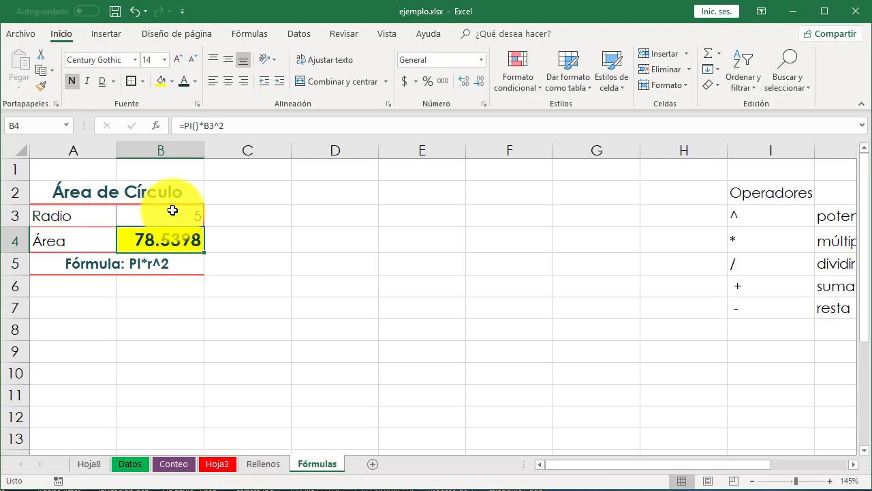
# Replace the B3 reference in the area formula in B4 with the constant 5.
pyautogui.doubleClick(181, 232)
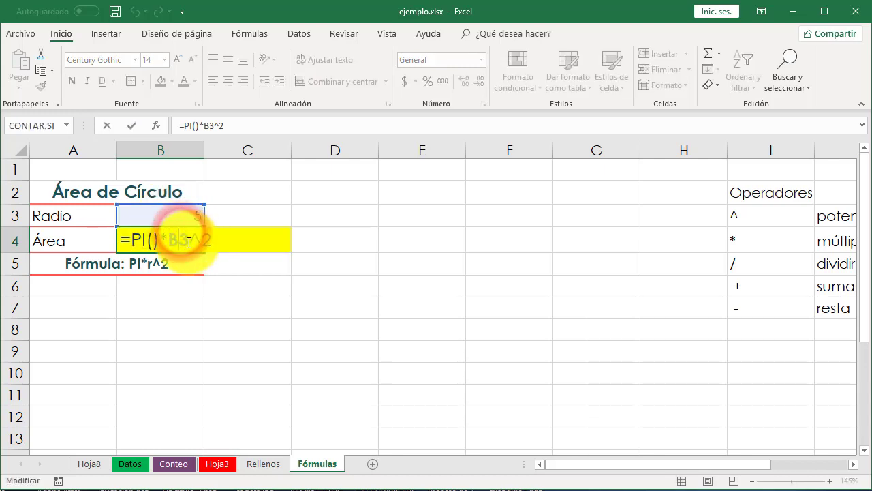
pyautogui.doubleClick(178, 240)
pyautogui.press('Delete')
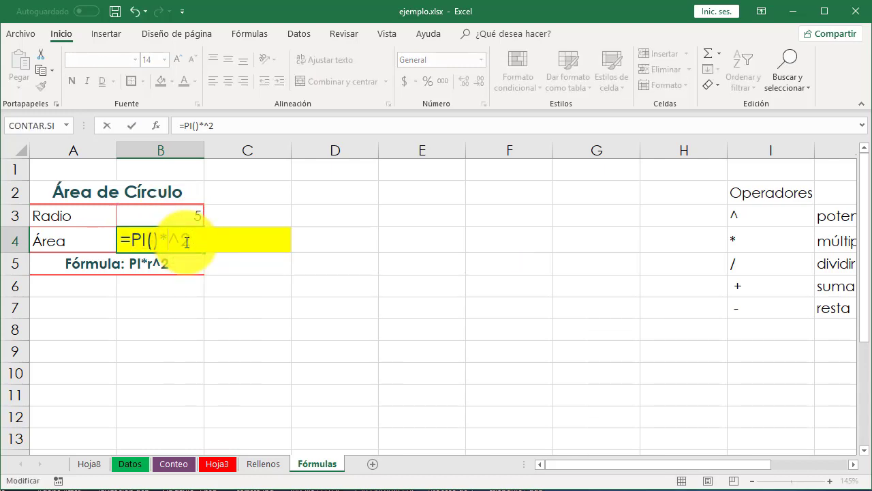
pyautogui.write('5')
pyautogui.press('Return')
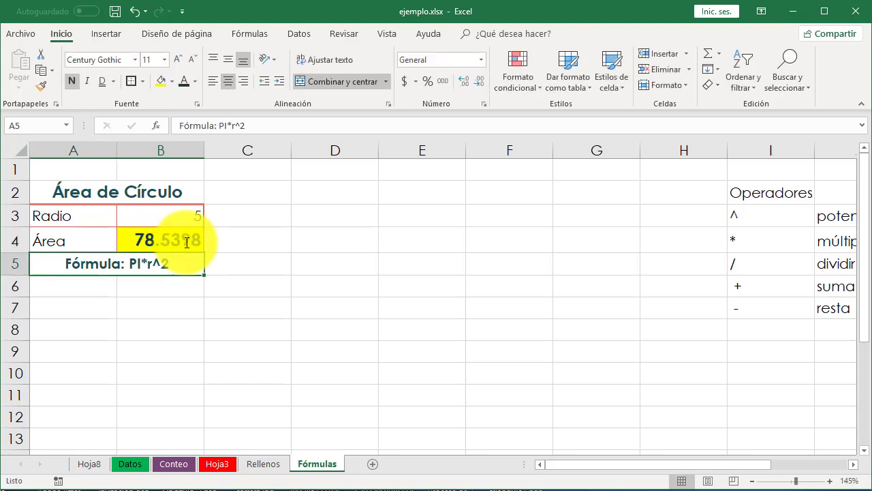
# Change the radius in cell B3 to 2.
pyautogui.click(180, 199)
pyautogui.click(177, 212)
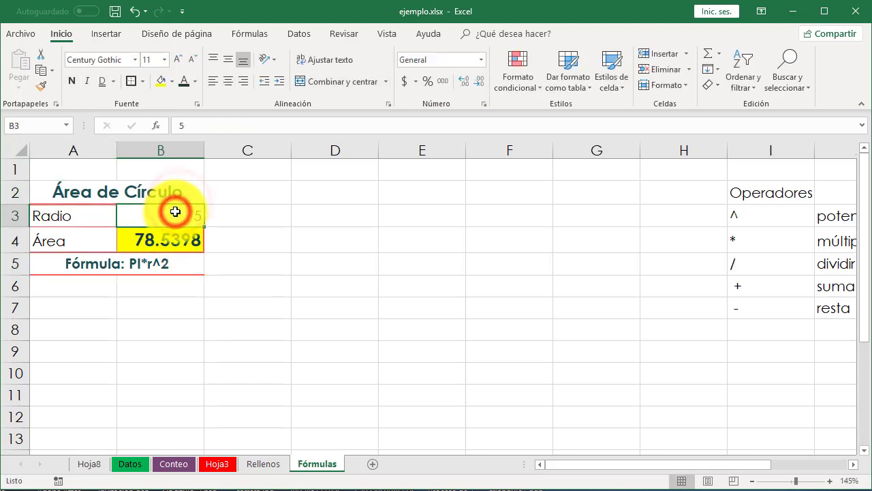
pyautogui.write('2')
pyautogui.press('Return')
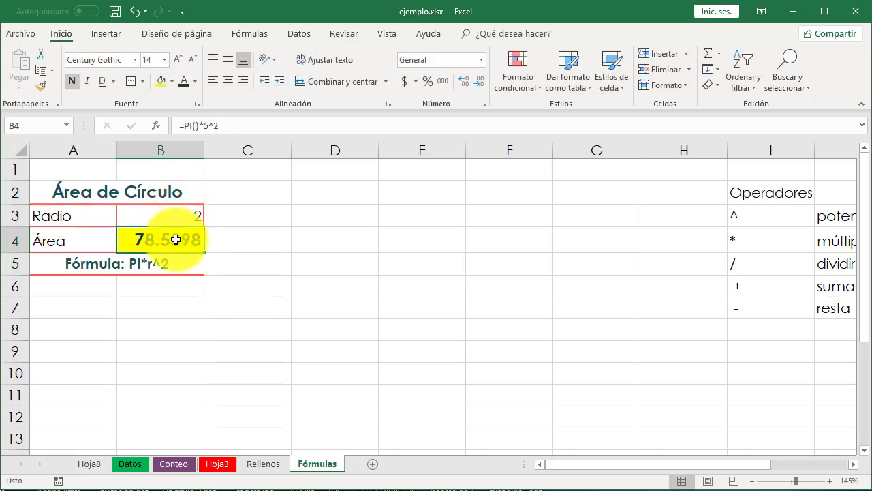
# Replace the constant 5 in the circle's area formula in B4 with a reference to B3.
pyautogui.doubleClick(175, 239)
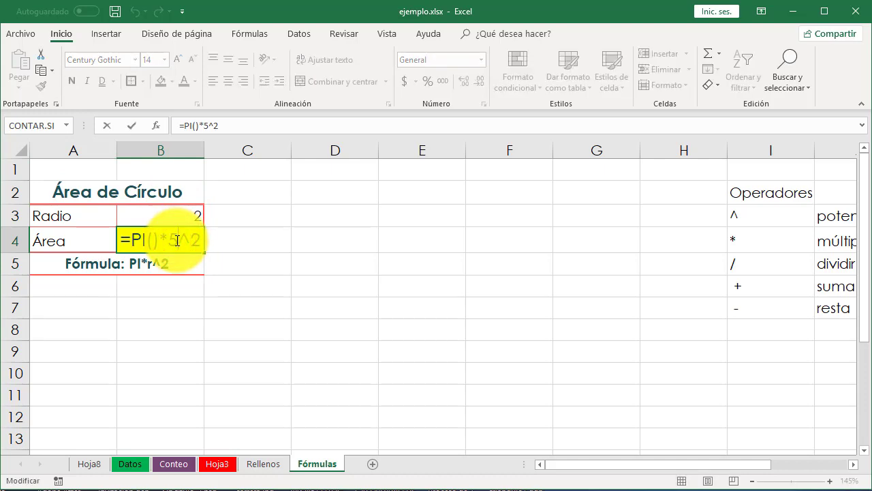
pyautogui.press('BackSpace')
pyautogui.click(186, 215)
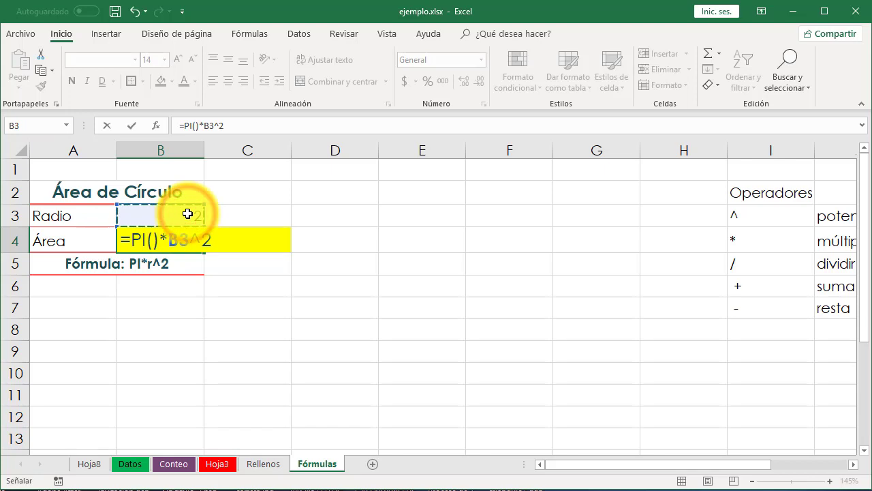
pyautogui.press('Return')
# Set the circle's radius in cell B3 to 4.6.
pyautogui.click(187, 214)
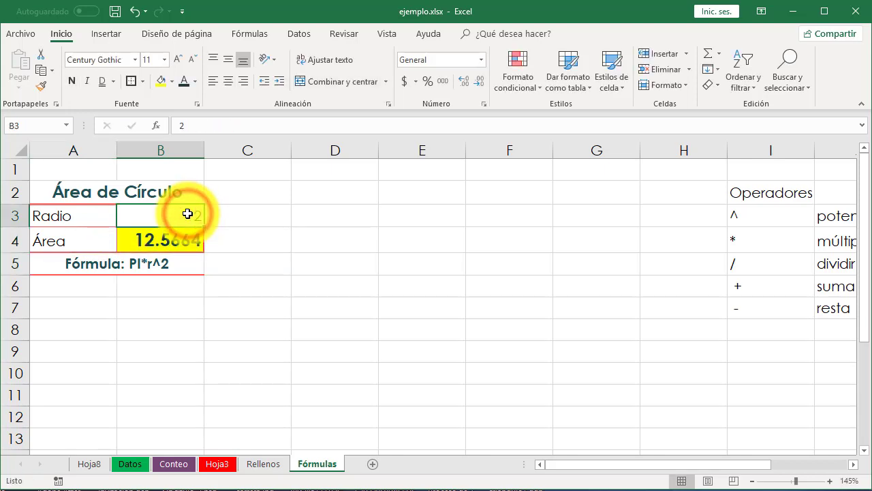
pyautogui.write('4.6')
pyautogui.press('Return')
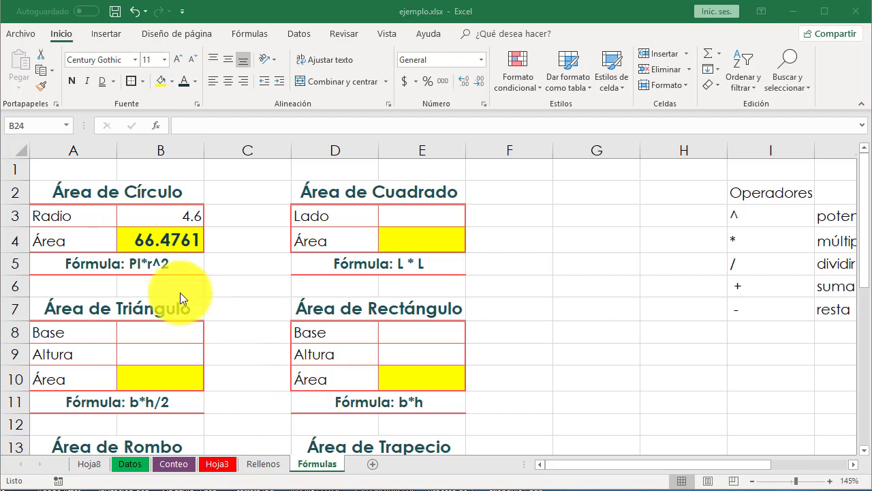
# Enter the formula =E3*E3 in cell E4 of the Área de Cuadrado table.
pyautogui.scroll(-1, 213, 305)
pyautogui.scroll(-3, 213, 305)
pyautogui.scroll(4, 214, 305)
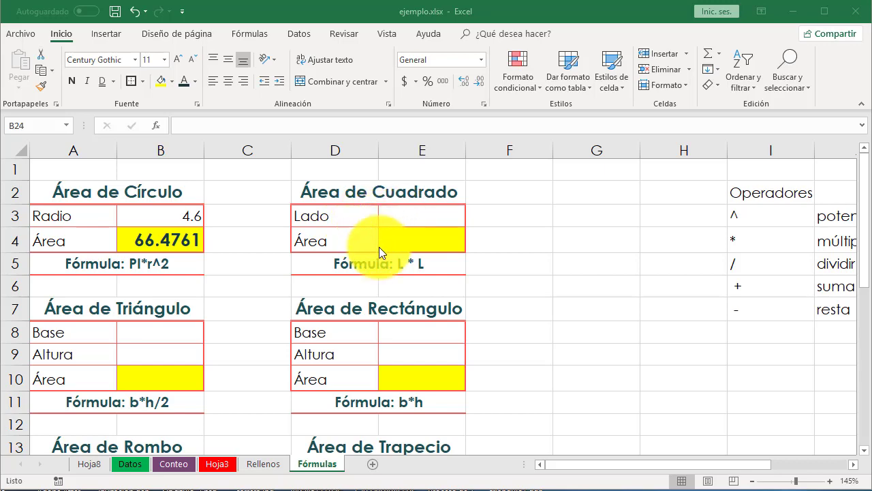
pyautogui.click(403, 241)
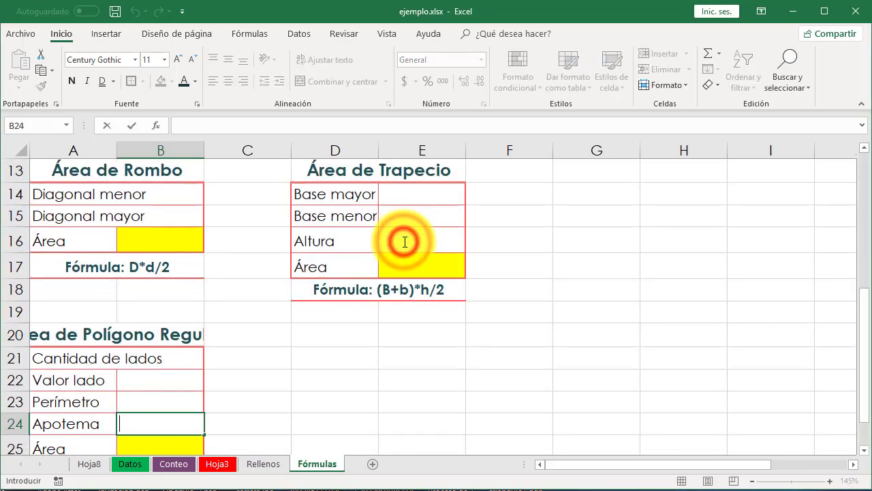
pyautogui.click(403, 241)
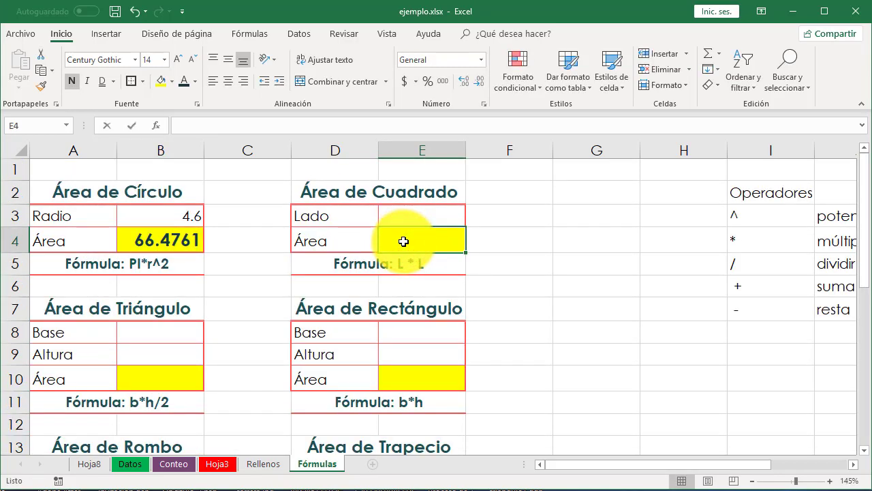
pyautogui.write('=')
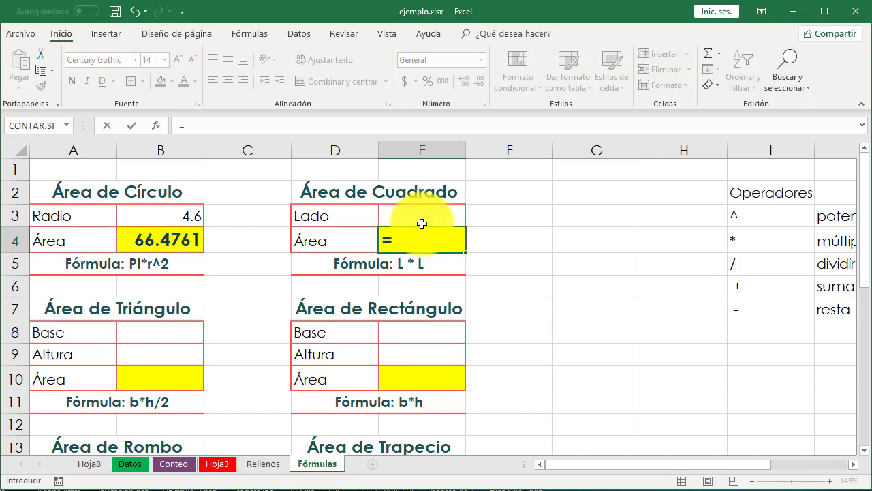
pyautogui.click(422, 216)
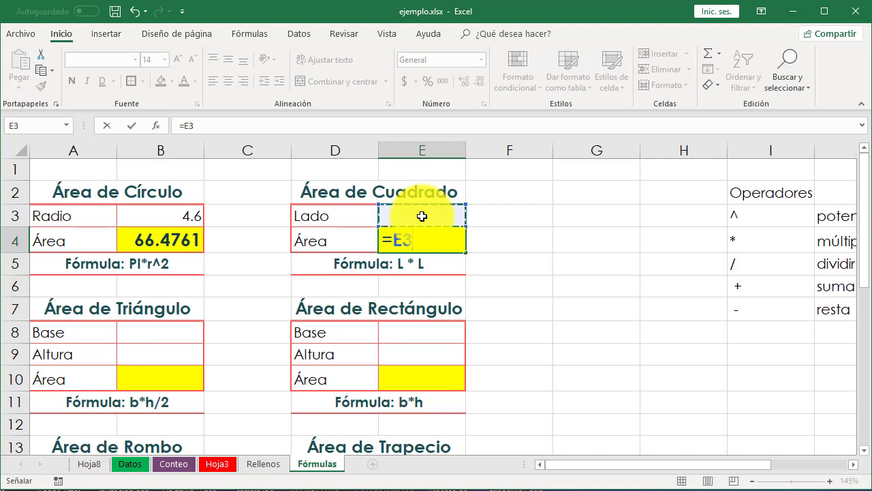
pyautogui.write('*')
pyautogui.click(422, 216)
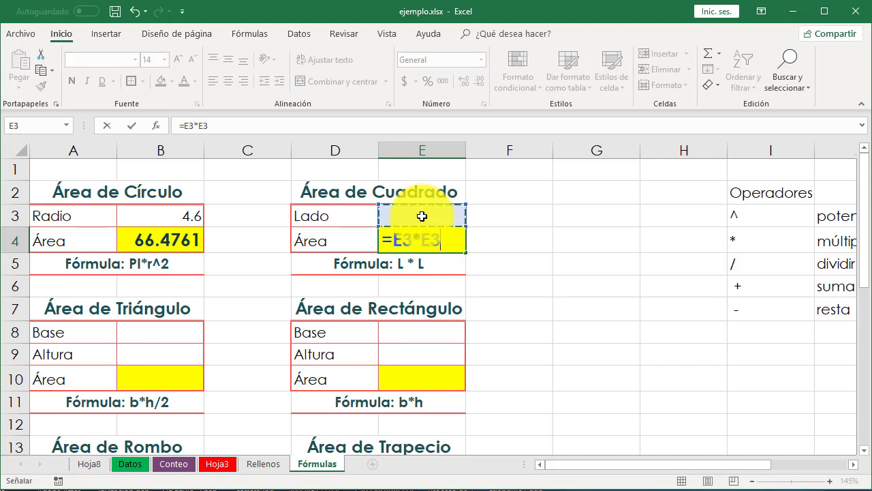
pyautogui.press('Return')
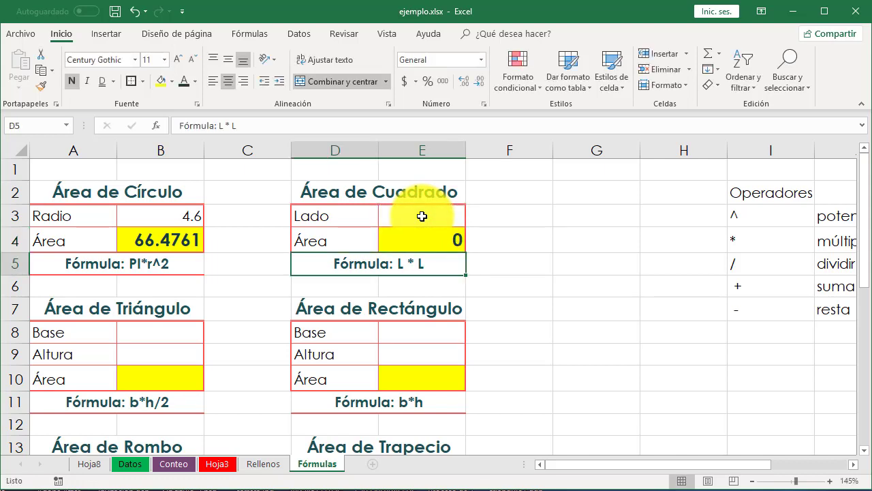
# Enter 4 as the square's Lado value in cell E3.
pyautogui.click(422, 216)
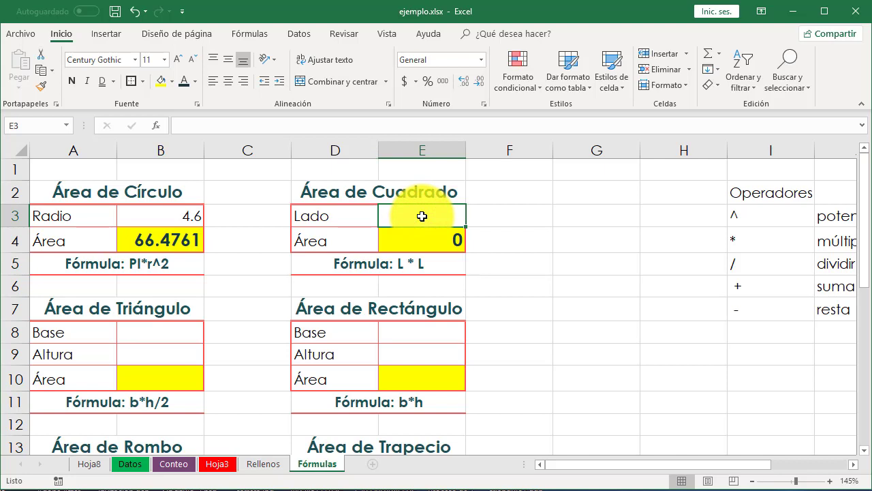
pyautogui.write('4')
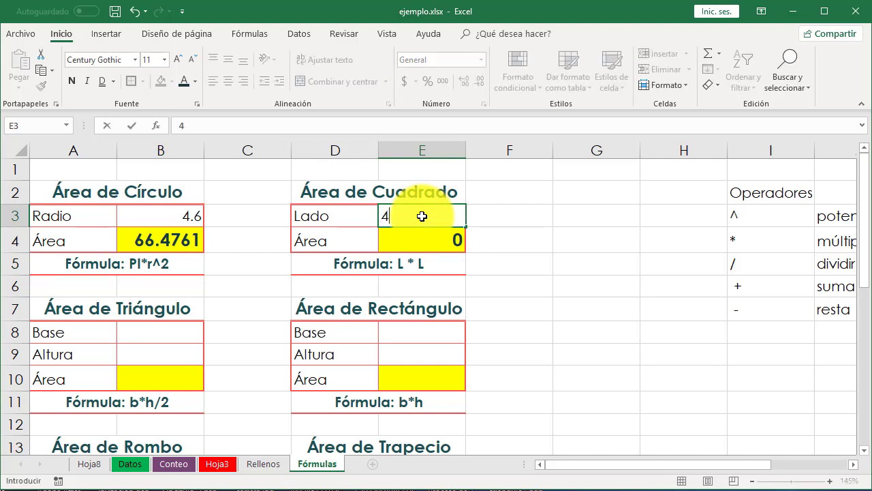
pyautogui.press('Return')
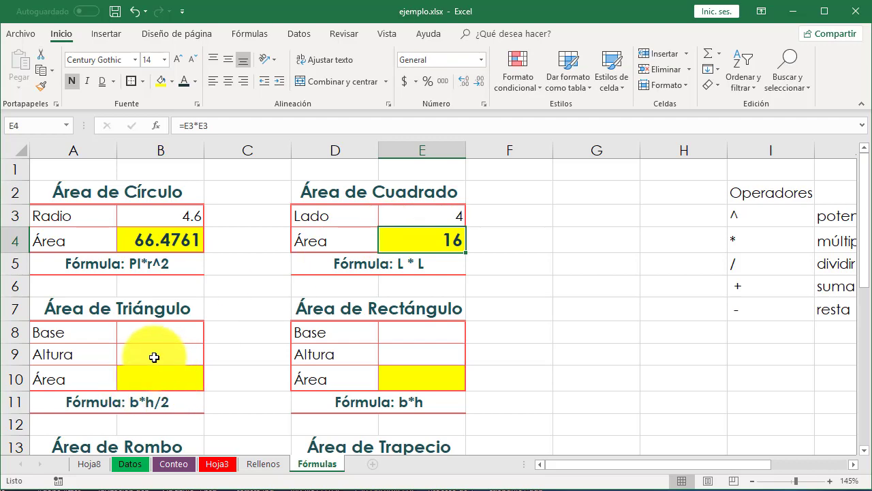
# Enter the formula =B8*B9/2 in cell B10 of the Área de Triángulo table.
pyautogui.scroll(-1, 153, 356)
pyautogui.click(153, 316)
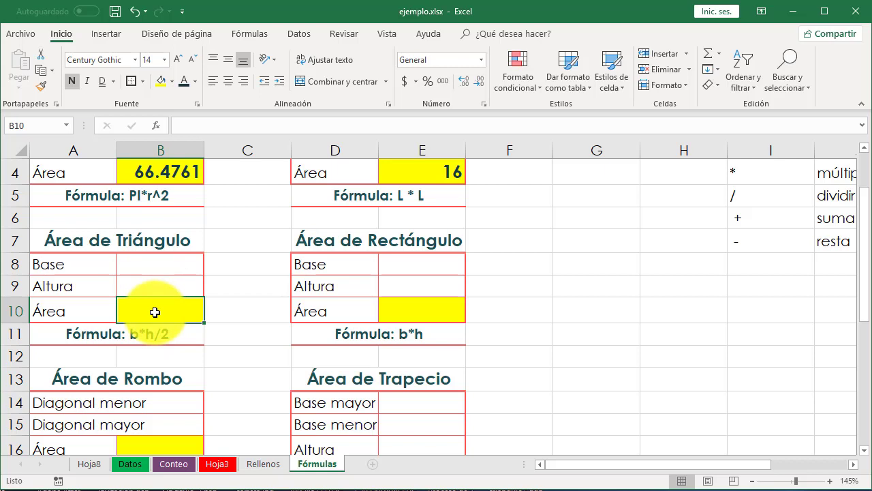
pyautogui.write('=')
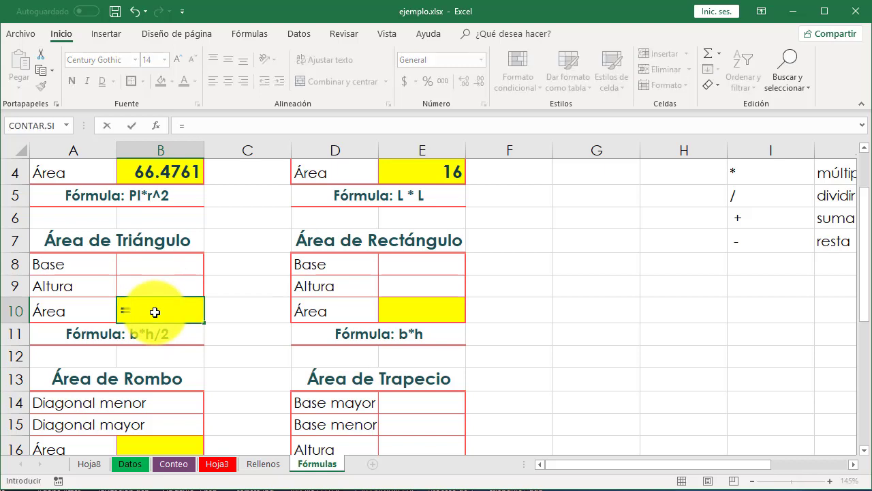
pyautogui.click(161, 267)
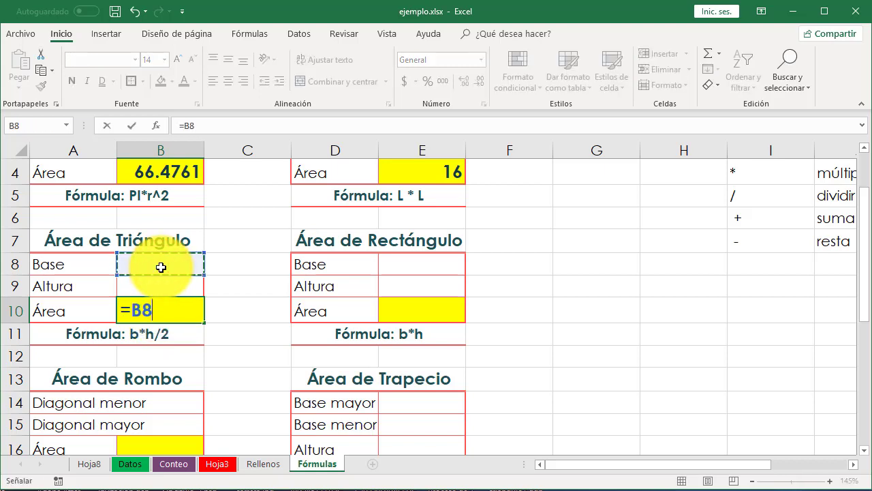
pyautogui.write('*')
pyautogui.click(162, 289)
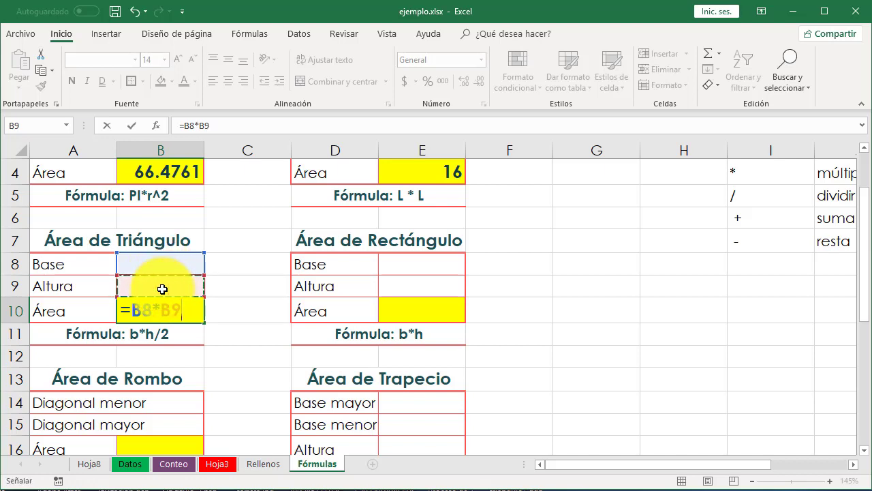
pyautogui.write('/')
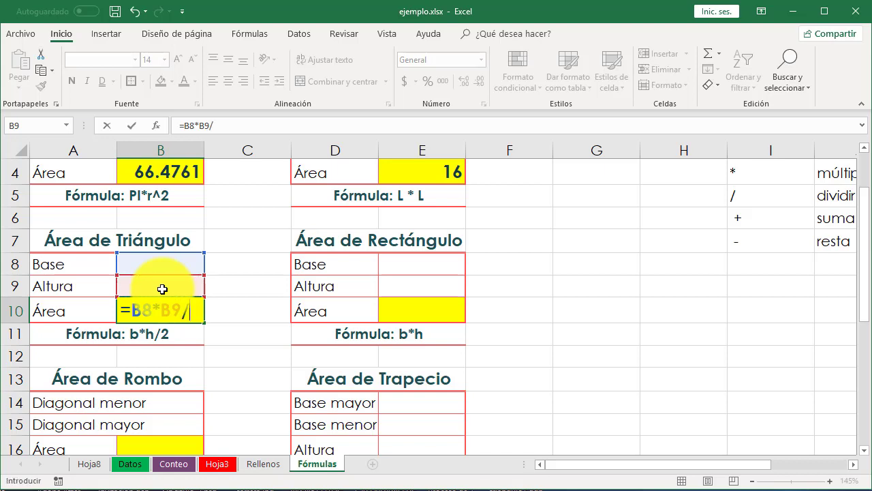
pyautogui.write('2')
pyautogui.press('Return')
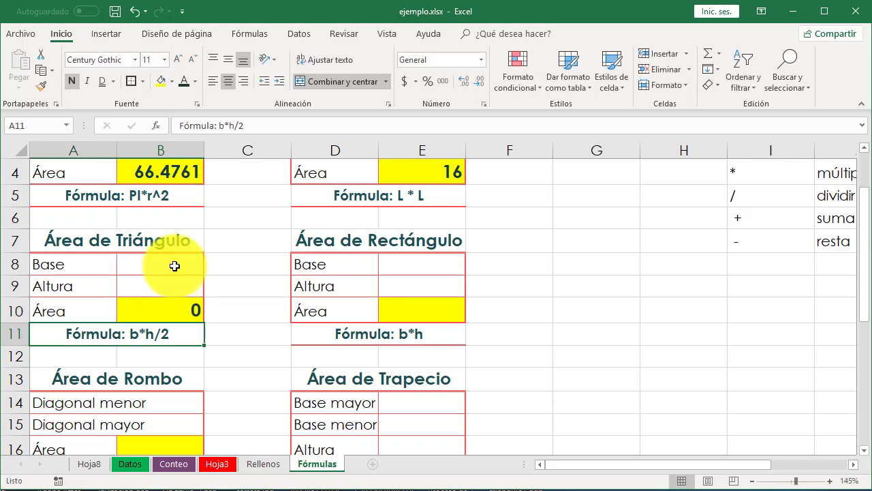
# Enter 6 as the triangle's Base in B8 and 3 as its Altura in B9.
pyautogui.click(175, 266)
pyautogui.write('6')
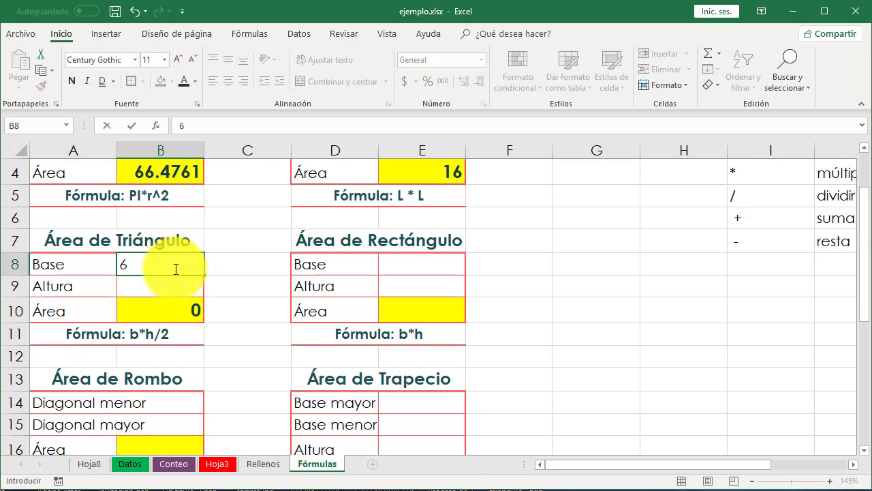
pyautogui.click(173, 286)
pyautogui.write('3')
pyautogui.press('Return')
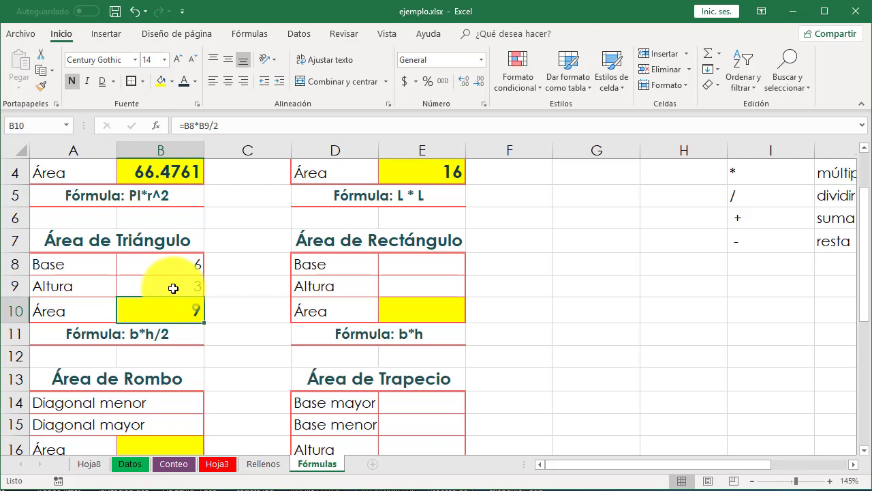
# Enter the formula =E8*E9 in cell E10 of the Área de Rectángulo table.
pyautogui.click(424, 265)
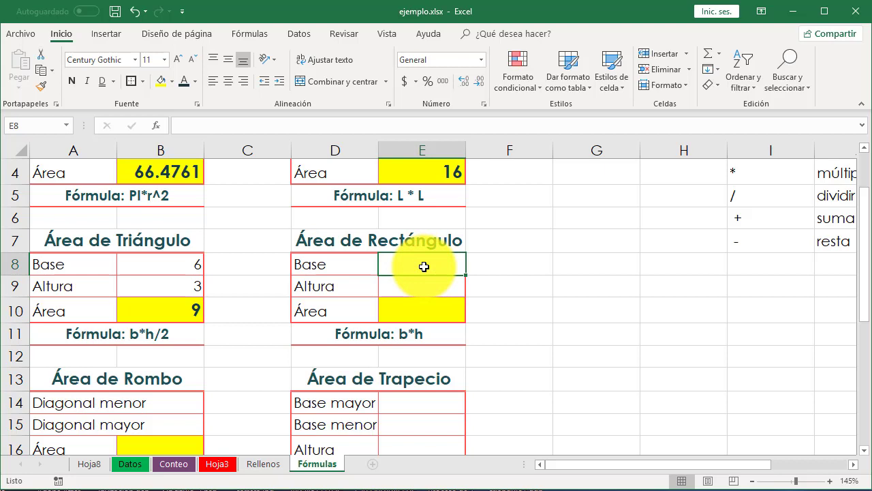
pyautogui.click(438, 302)
pyautogui.write('=')
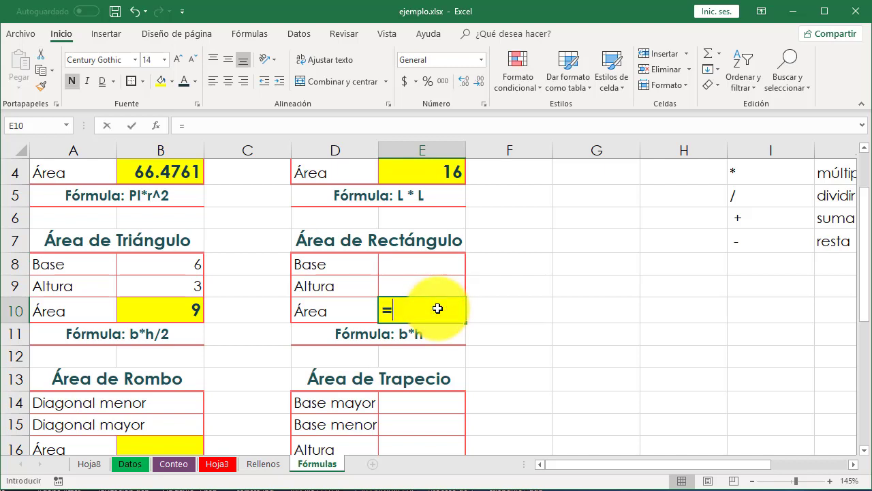
pyautogui.click(428, 268)
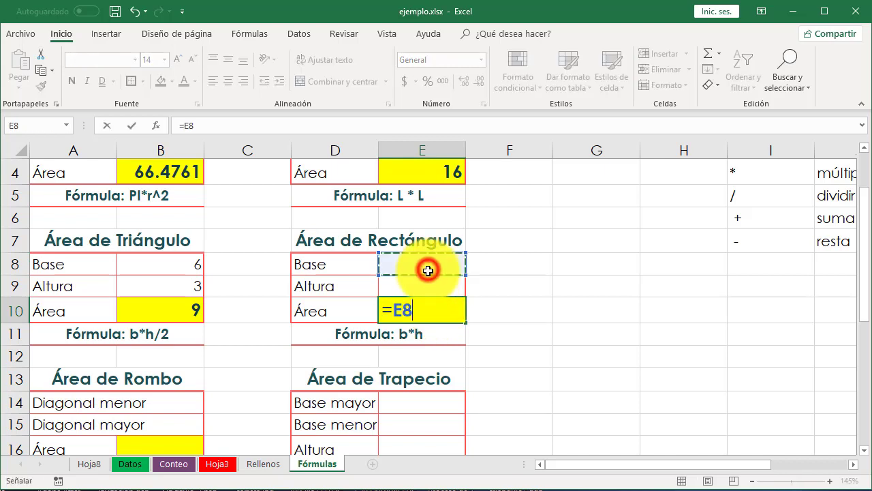
pyautogui.write('*')
pyautogui.click(431, 282)
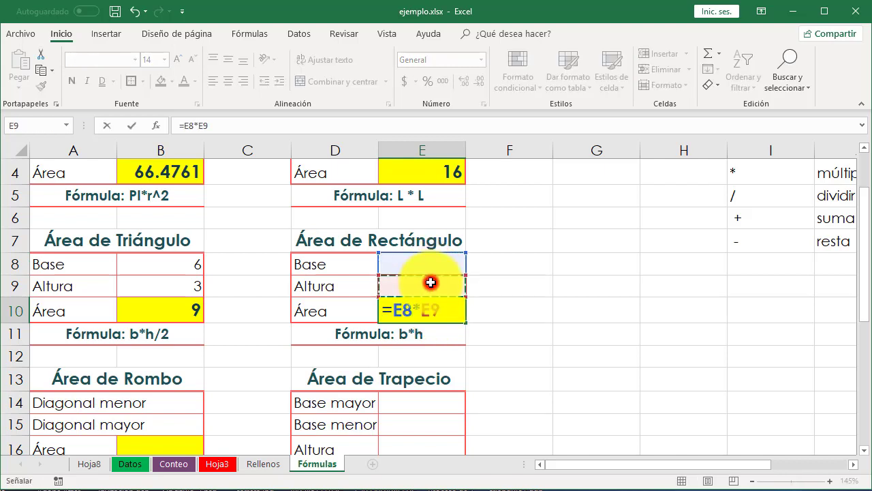
pyautogui.press('Return')
# Enter 10 as the rectangle's Base in E8 and 5 as its Altura in E9.
pyautogui.click(436, 267)
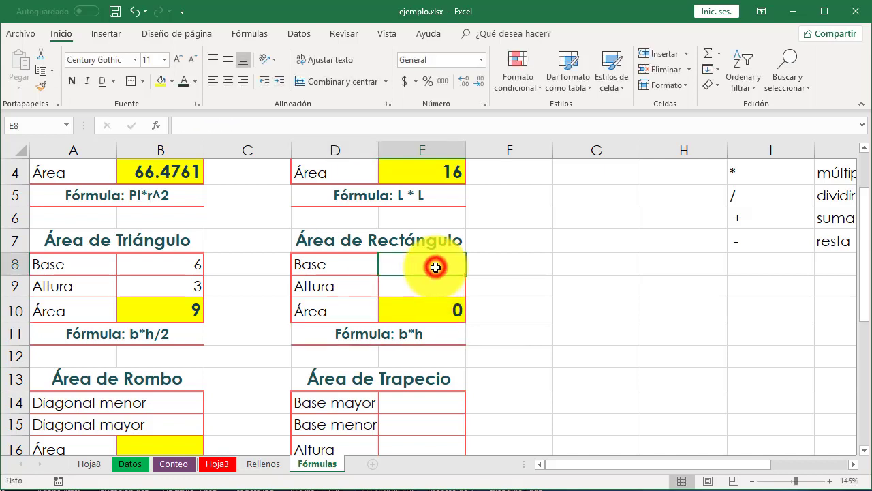
pyautogui.write('10')
pyautogui.press('Tab')
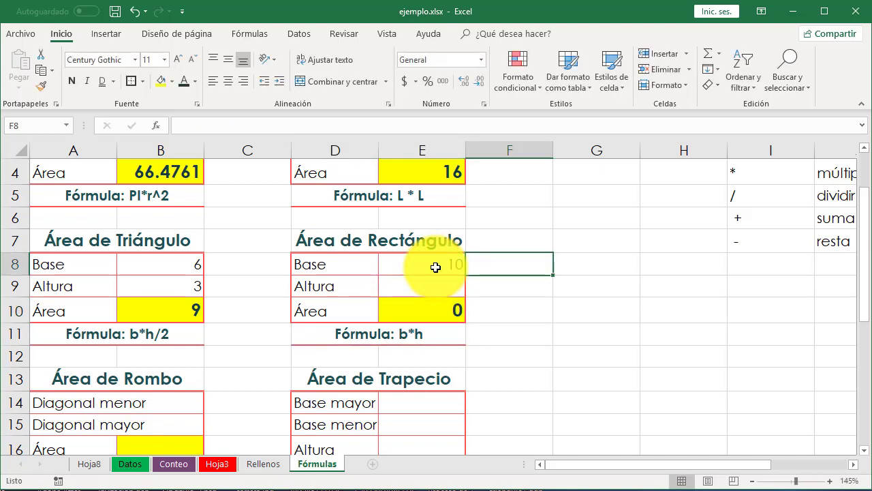
pyautogui.press('Return')
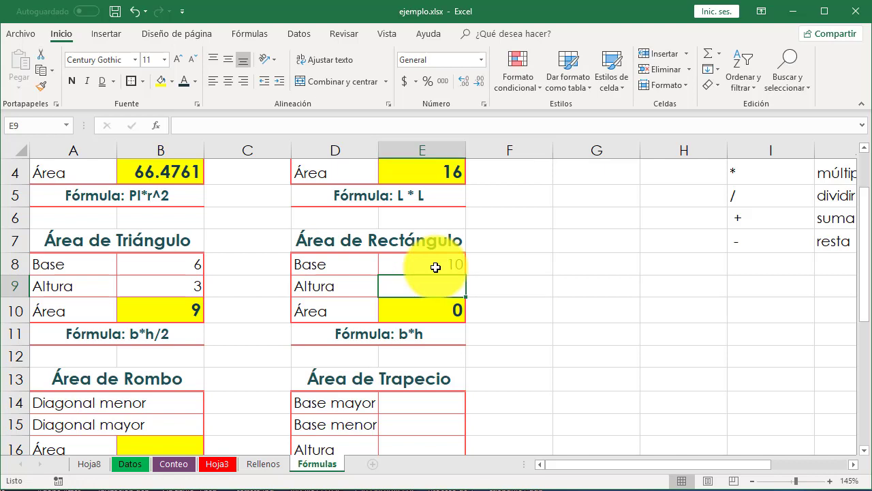
pyautogui.write('5')
pyautogui.press('Return')
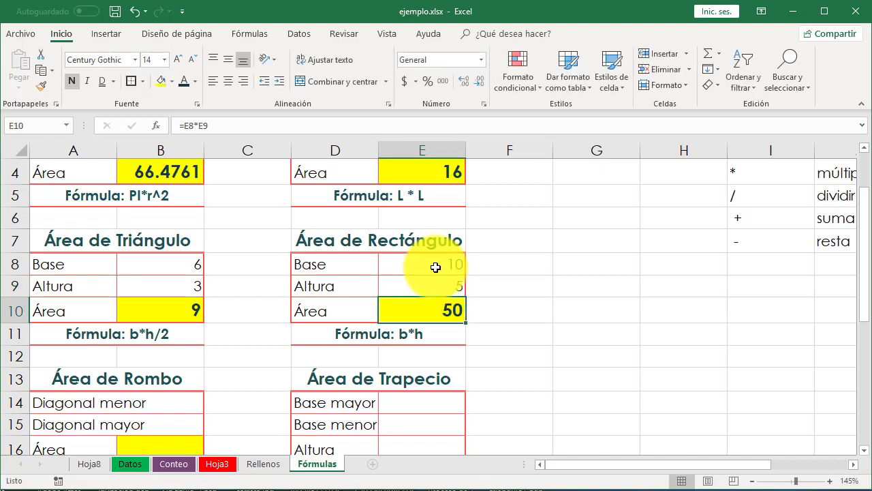
# AutoFit the width of column A to the Diagonal mayor label in cell A15 of the Área de Rombo table.
pyautogui.scroll(-1, 435, 267)
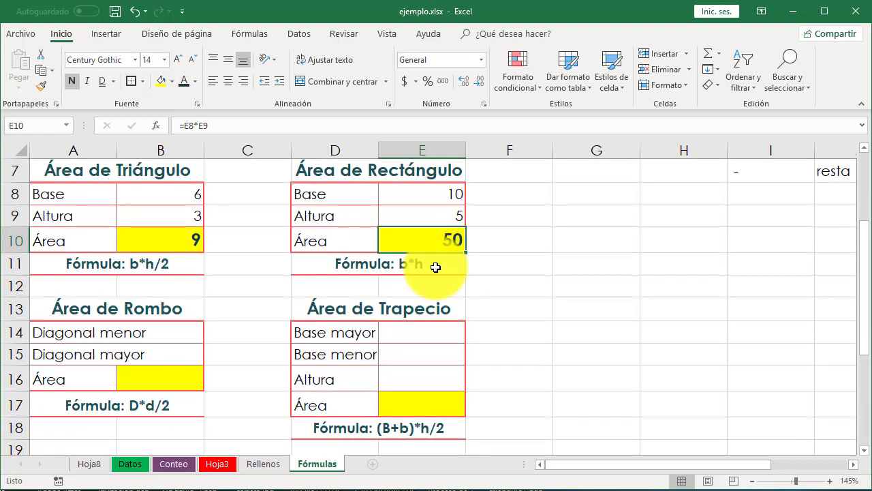
pyautogui.scroll(-1, 435, 267)
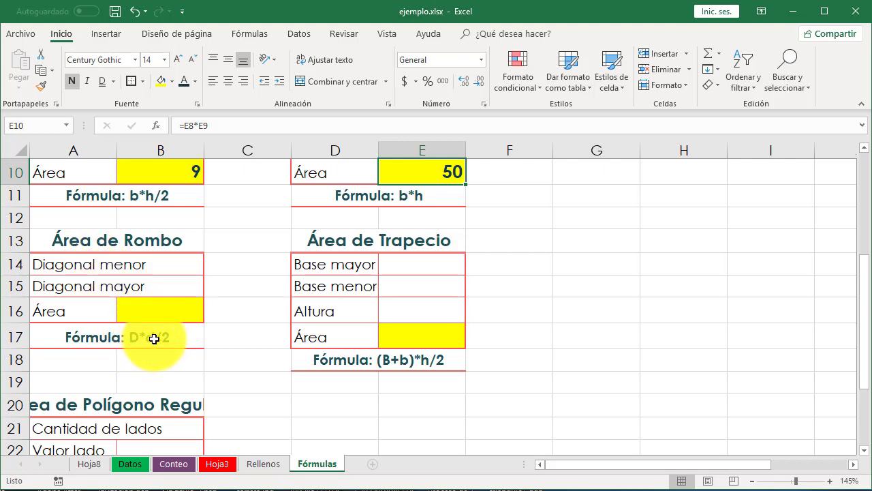
pyautogui.click(102, 268)
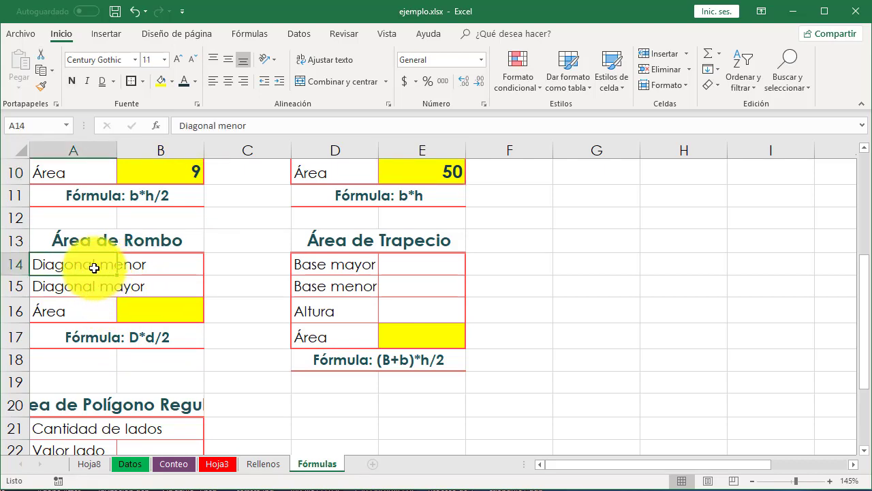
pyautogui.click(94, 288)
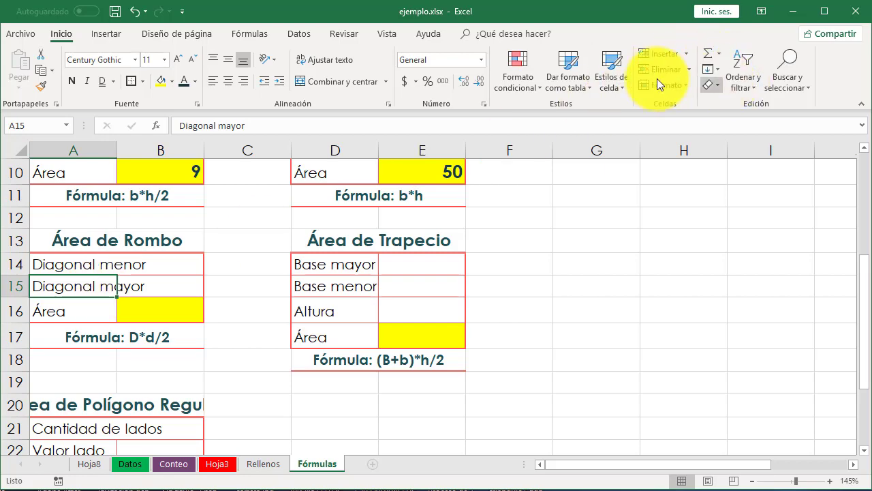
pyautogui.click(624, 83)
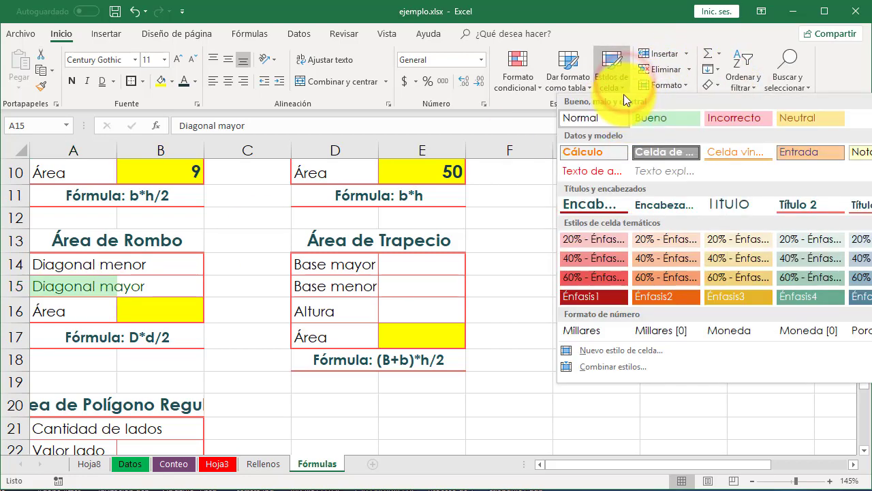
pyautogui.click(683, 82)
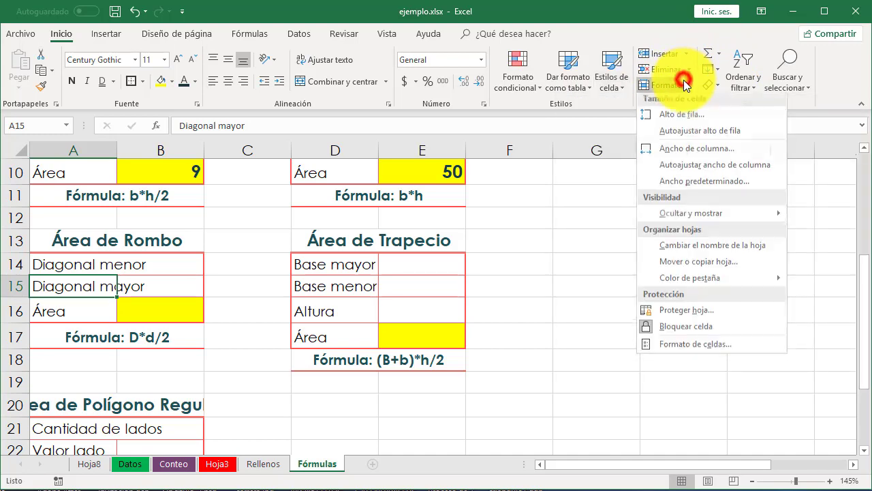
pyautogui.click(710, 171)
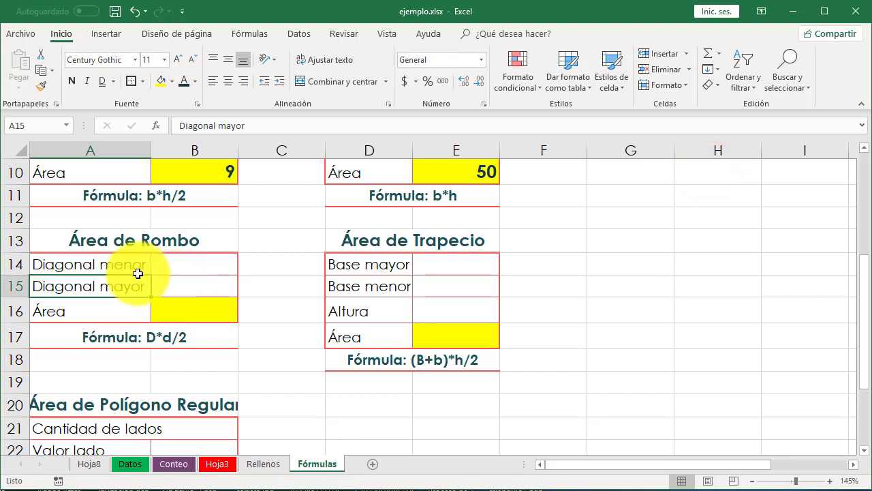
# Enter the formula =B15*B14/2 in cell B16 of the Área de Rombo table.
pyautogui.click(162, 262)
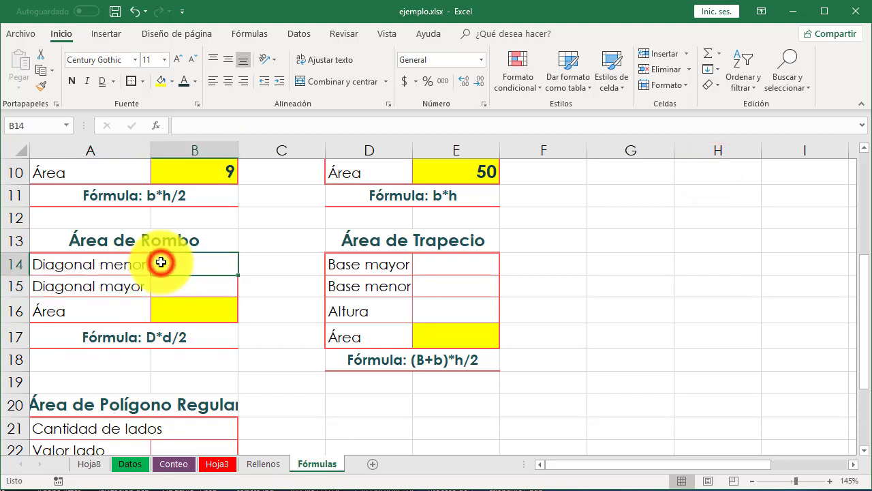
pyautogui.click(180, 308)
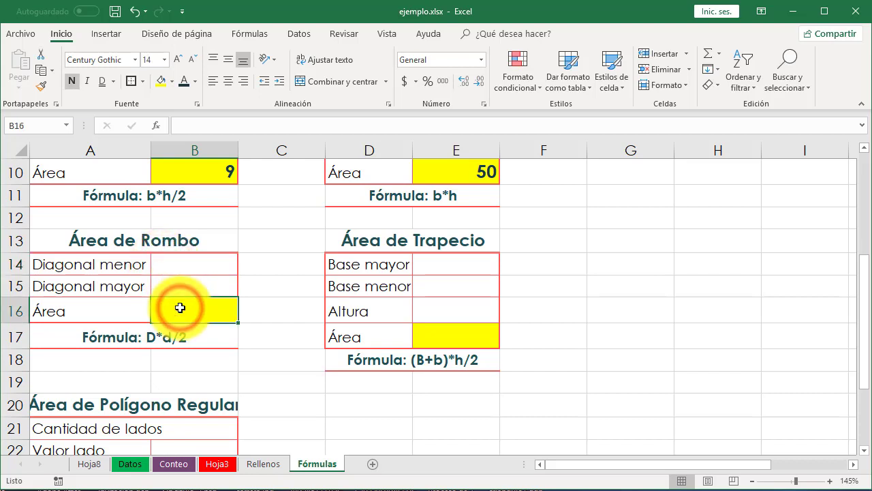
pyautogui.write('=')
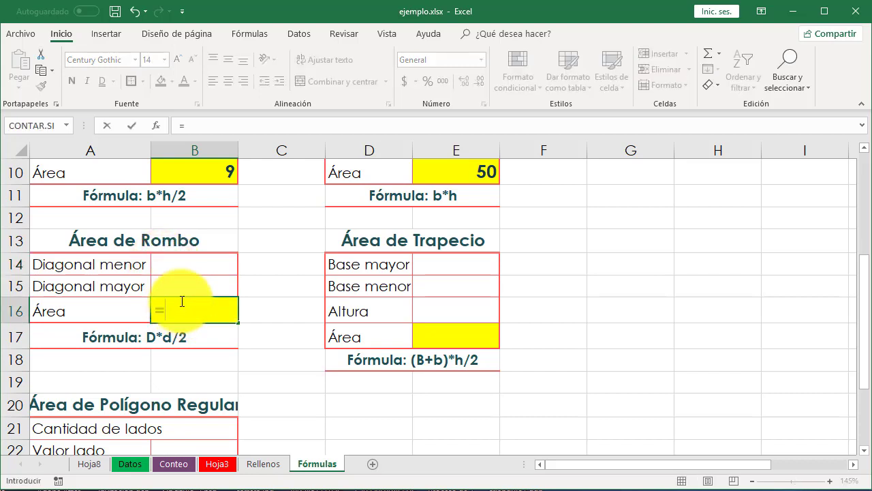
pyautogui.click(188, 287)
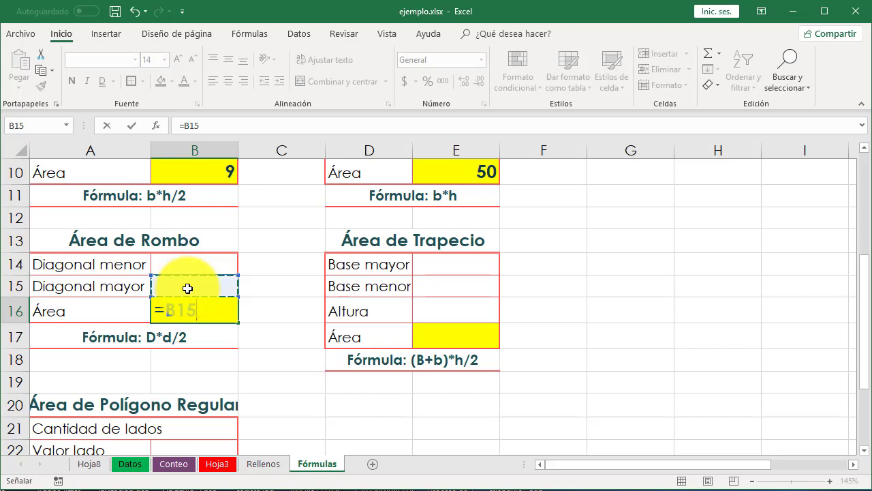
pyautogui.write('*')
pyautogui.click(197, 263)
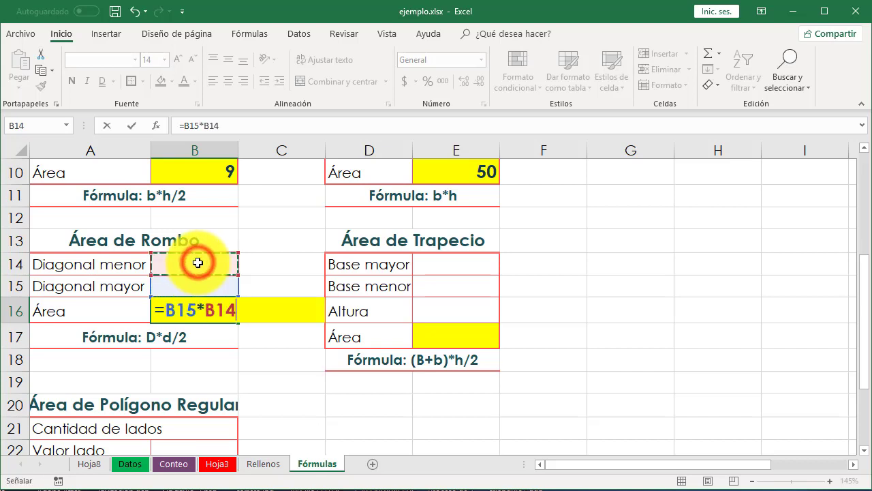
pyautogui.write('/')
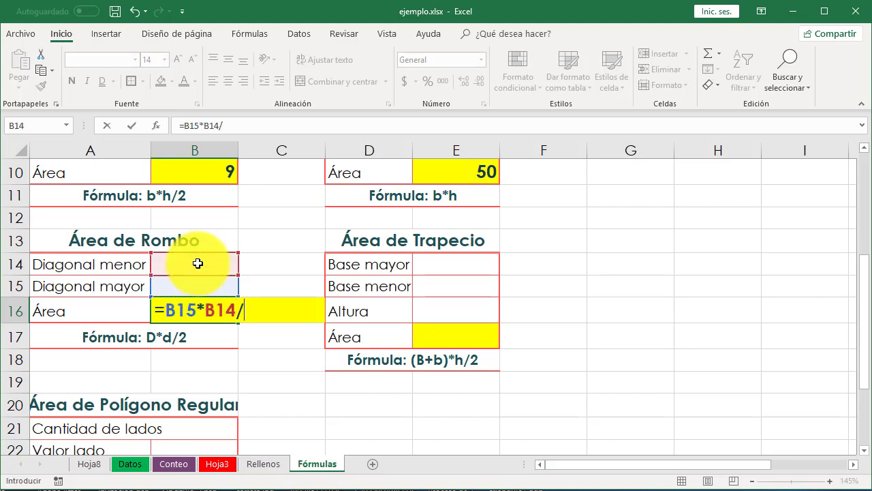
pyautogui.write('2')
pyautogui.press('Return')
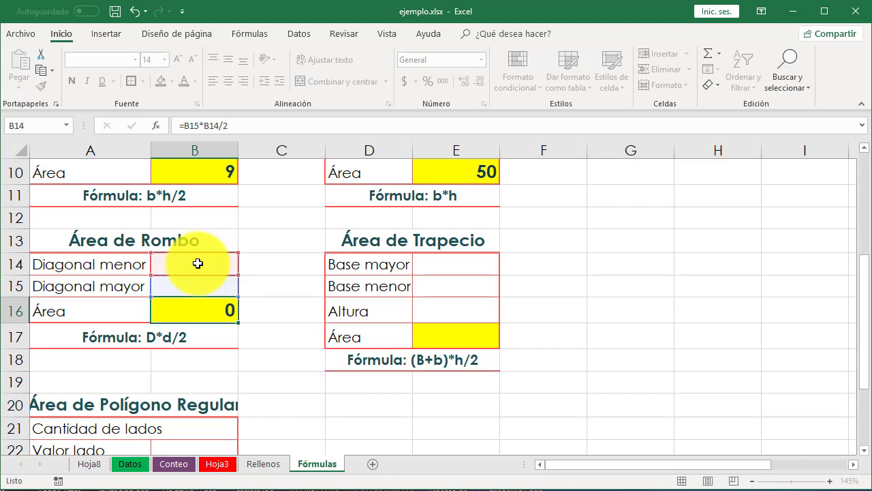
# Enter 2.5 as the rhombus's Diagonal menor in B14 and 4.8 as its Diagonal mayor in B15.
pyautogui.click(197, 263)
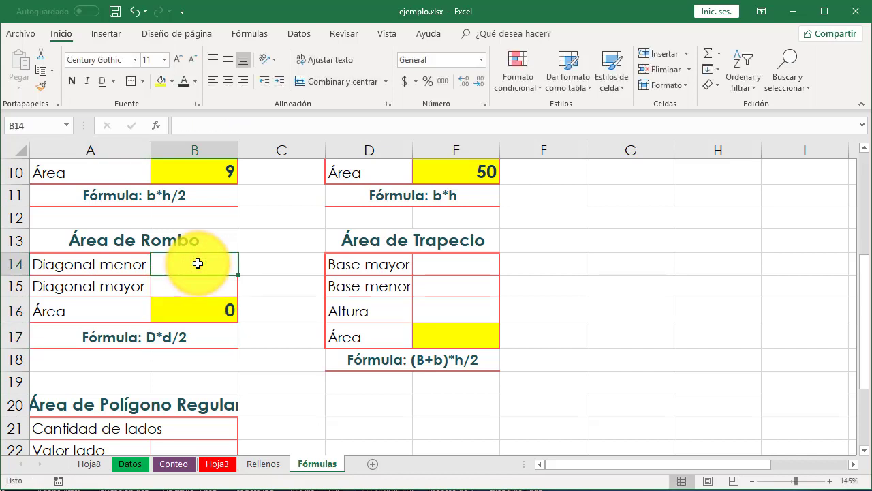
pyautogui.write('2.5')
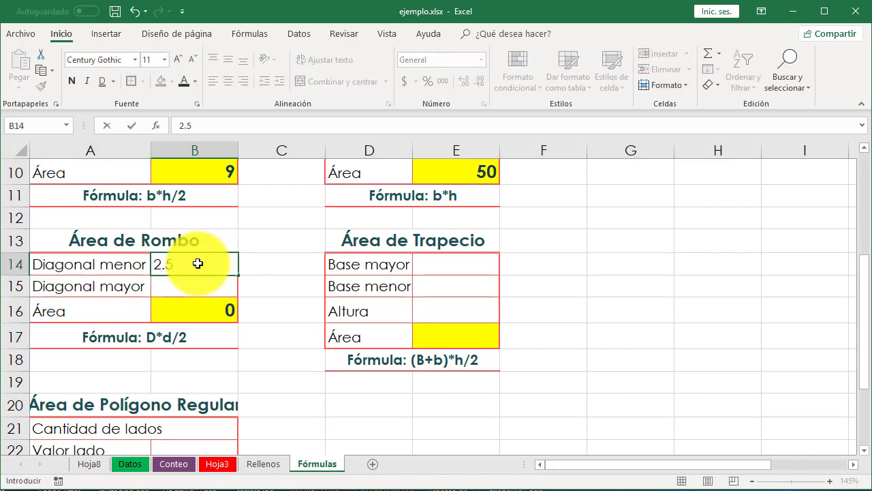
pyautogui.press('Return')
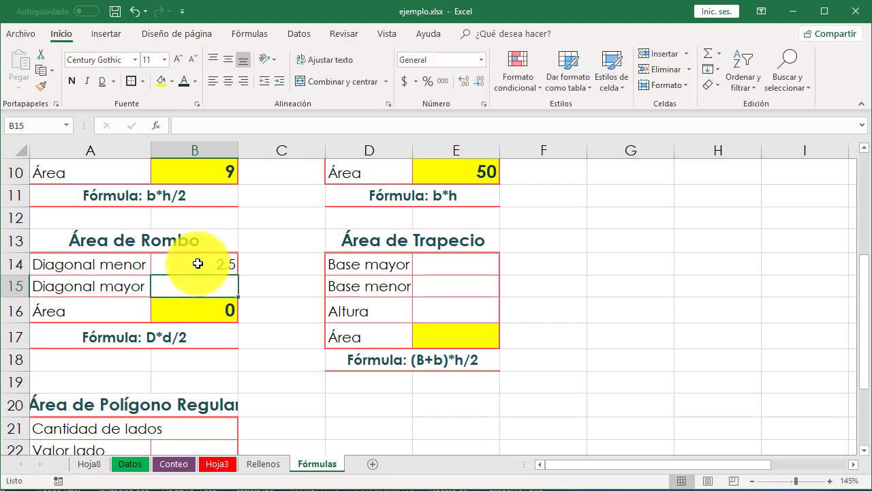
pyautogui.write('4.8')
pyautogui.press('Return')
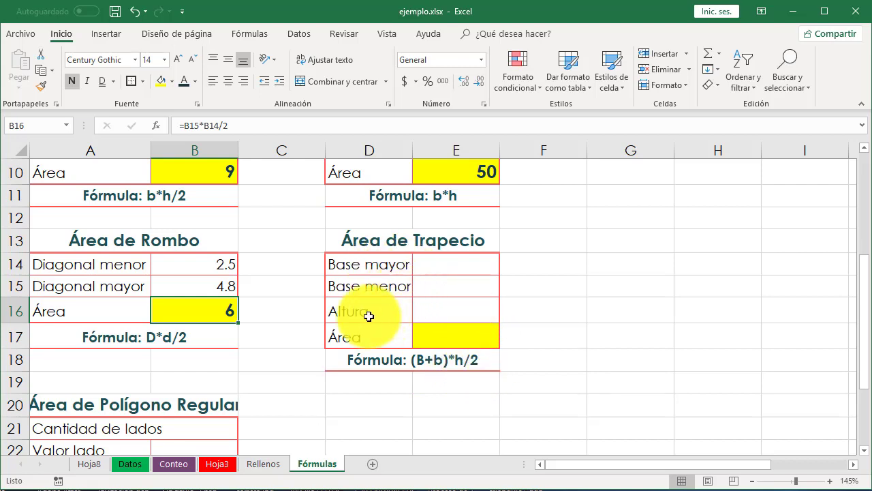
pyautogui.click(436, 332)
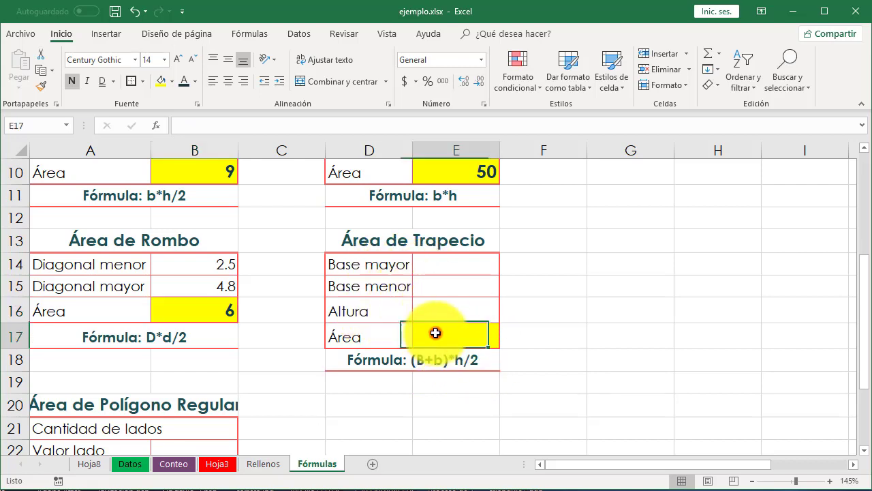
pyautogui.write('=')
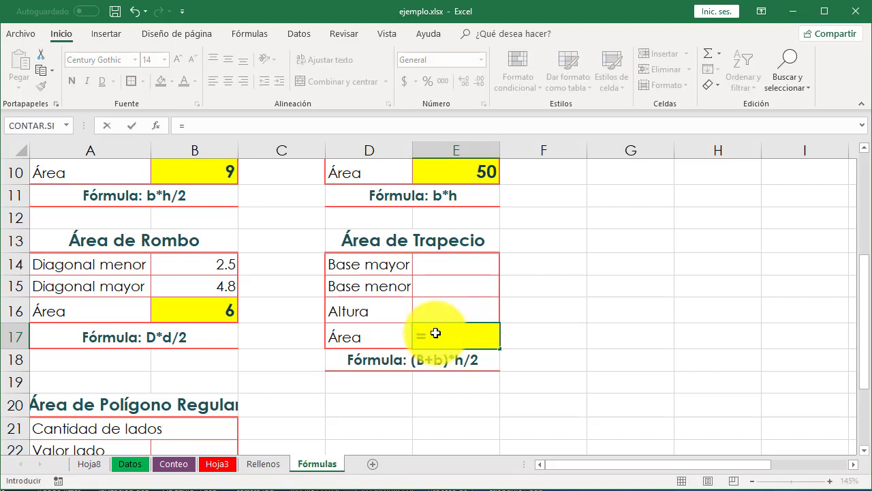
pyautogui.press('Escape')
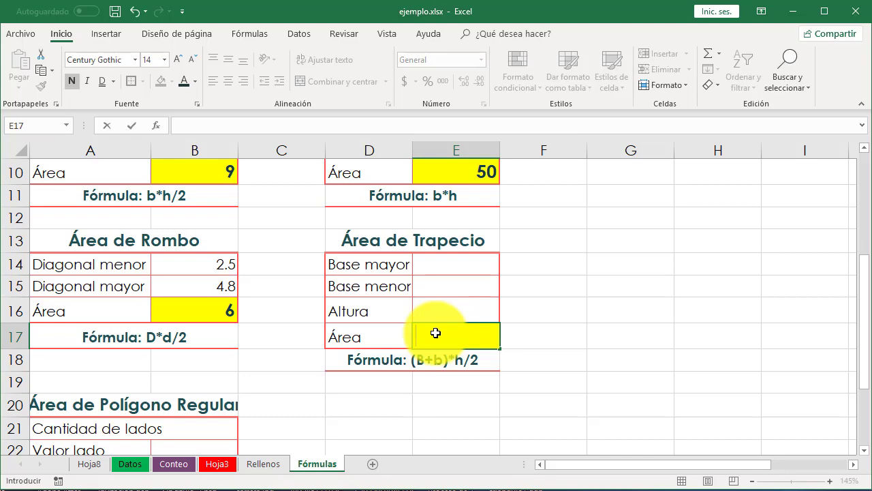
pyautogui.click(516, 337)
# Enter the formula =E14+E15*E16/2 in cell E17 of the Área de Trapecio table.
pyautogui.scroll(3, 516, 337)
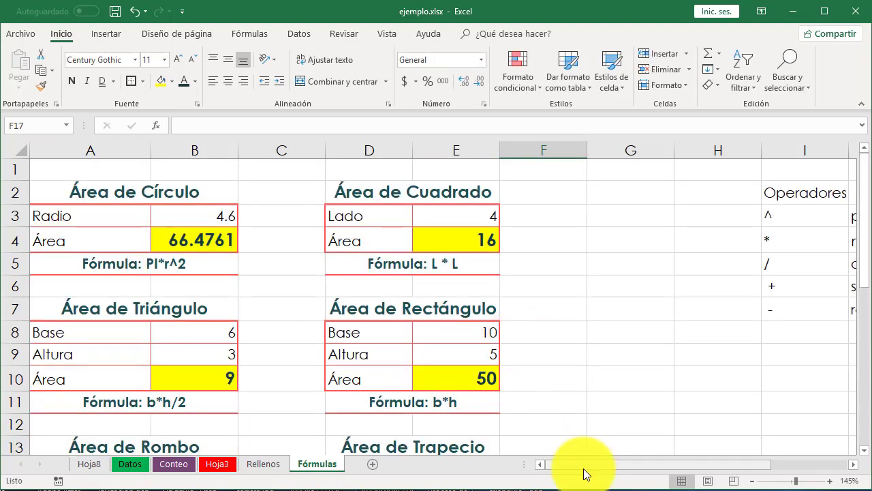
pyautogui.moveTo(584, 466); pyautogui.dragTo(630, 469)
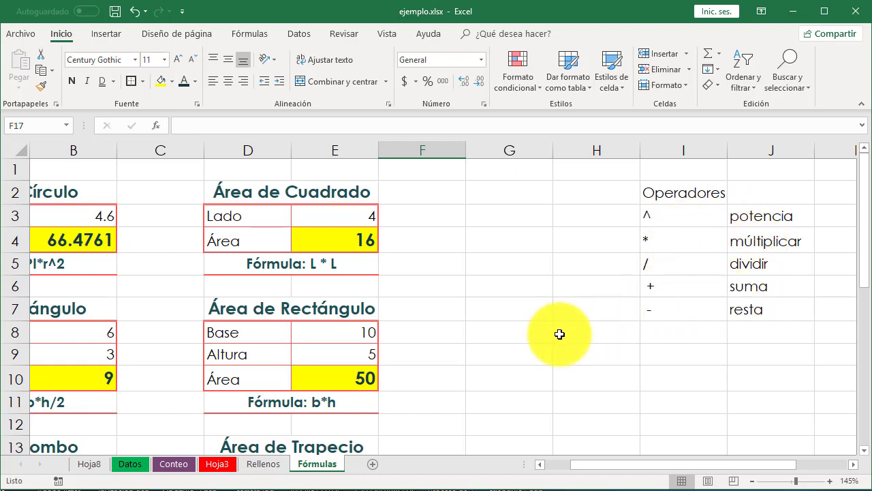
pyautogui.scroll(-6, 559, 334)
pyautogui.scroll(3, 559, 334)
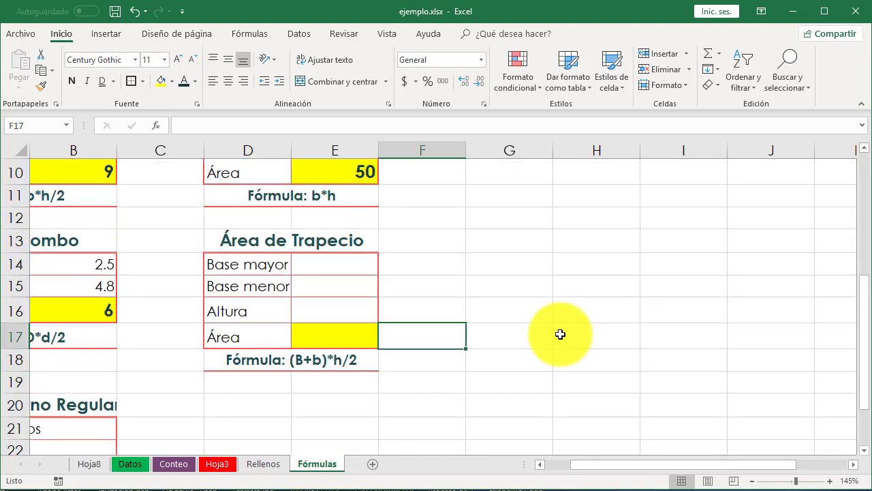
pyautogui.click(348, 275)
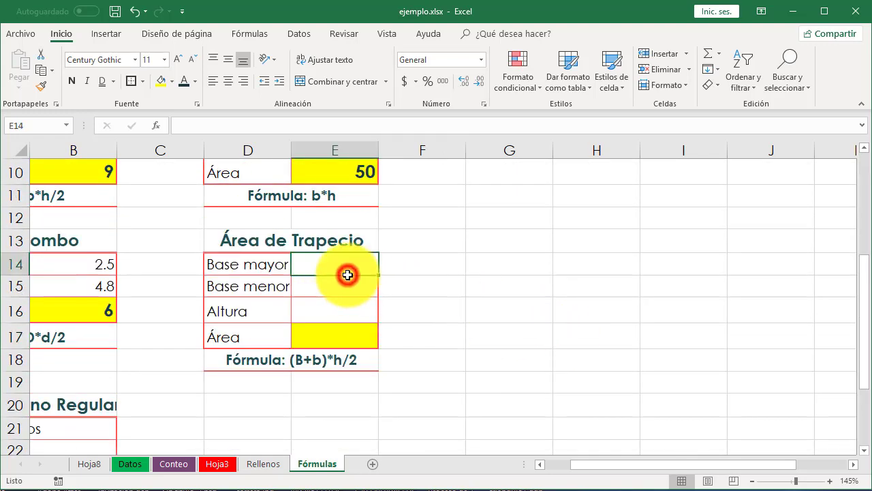
pyautogui.click(326, 343)
pyautogui.write('=')
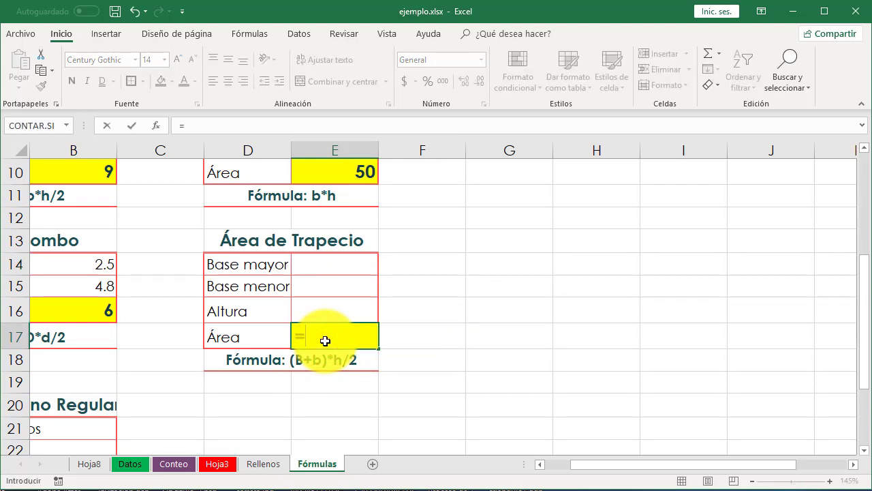
pyautogui.click(343, 271)
pyautogui.write('+')
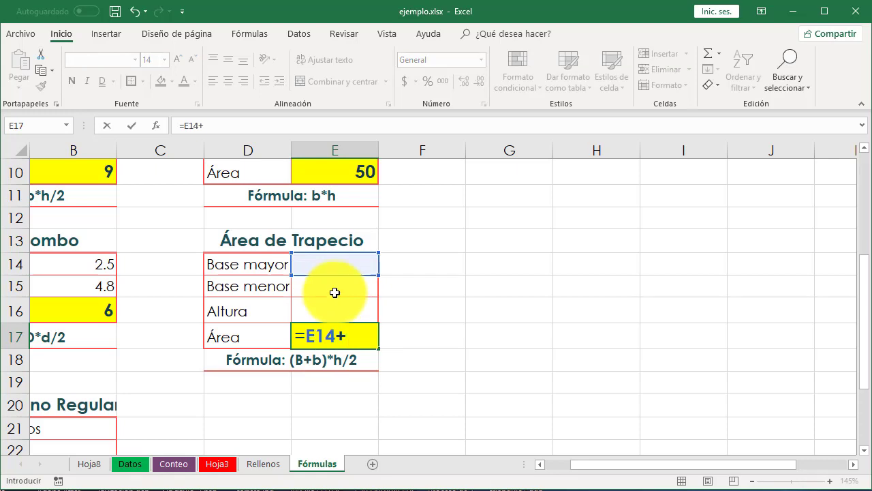
pyautogui.click(335, 289)
pyautogui.write('*')
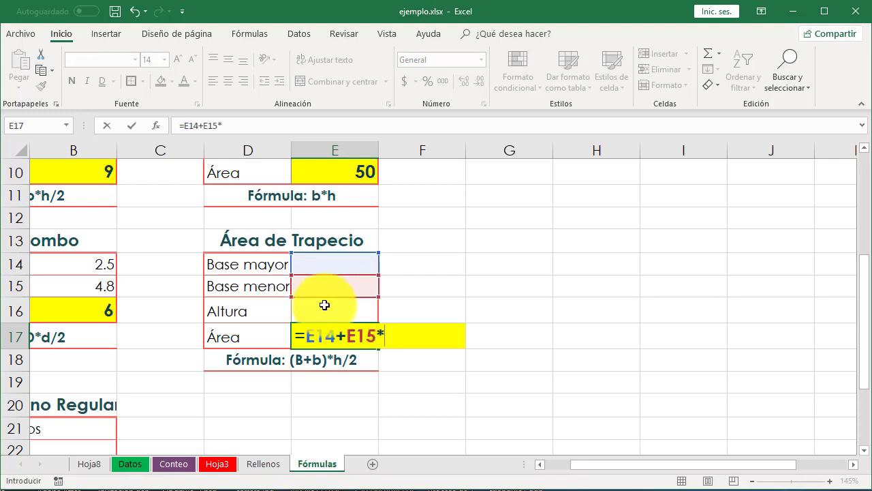
pyautogui.click(321, 307)
pyautogui.write('/2')
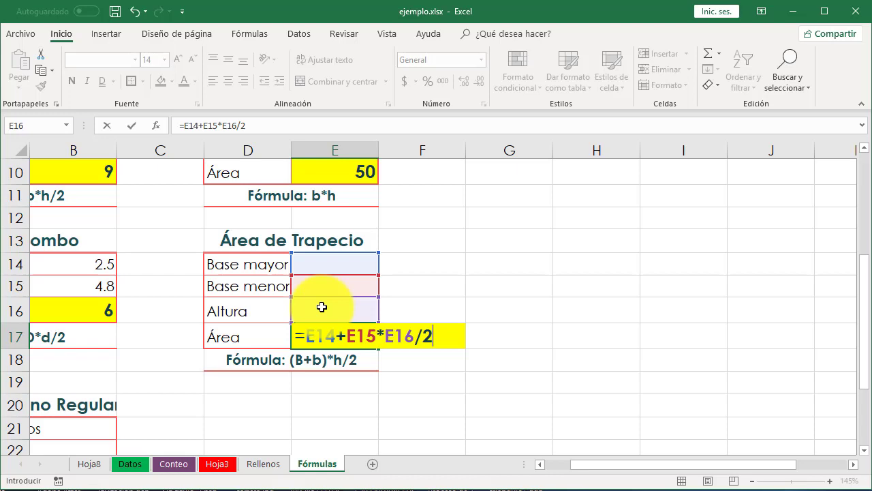
pyautogui.press('Return')
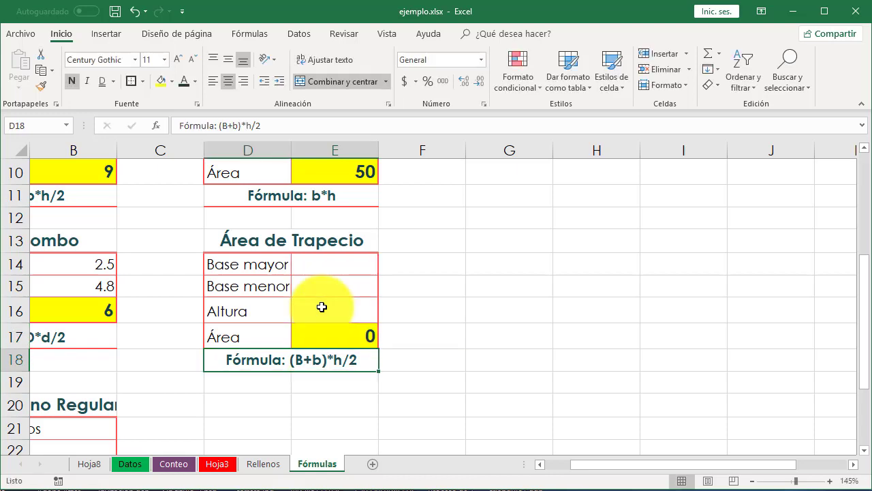
# Enter 8.4 as the trapezoid's Base mayor in E14 and 3.9 as its Base menor in E15.
pyautogui.click(332, 268)
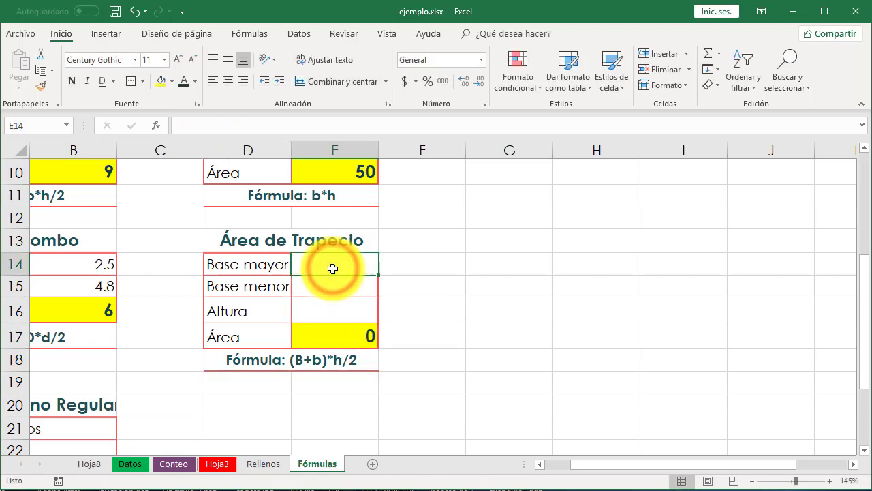
pyautogui.write('8.4')
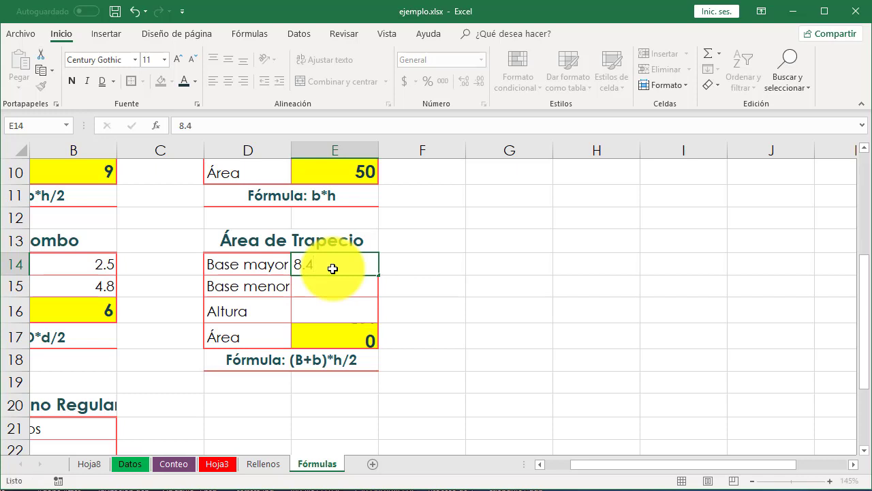
pyautogui.press('Return')
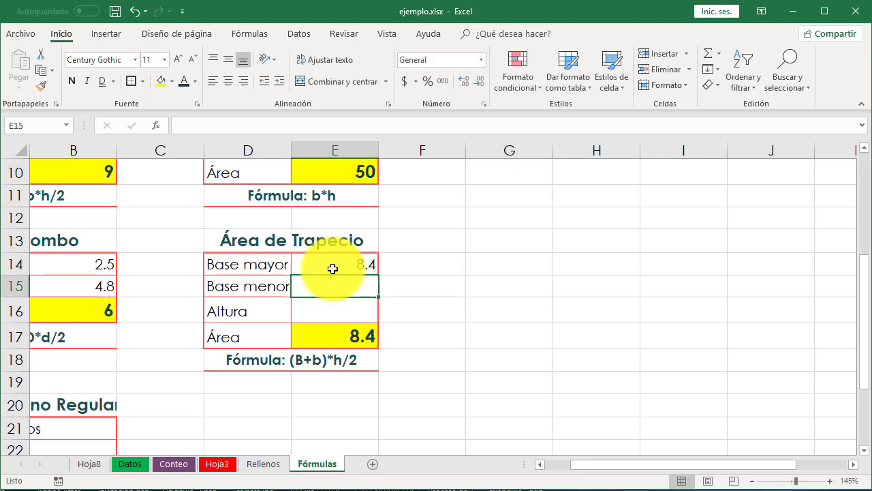
pyautogui.write('3.9')
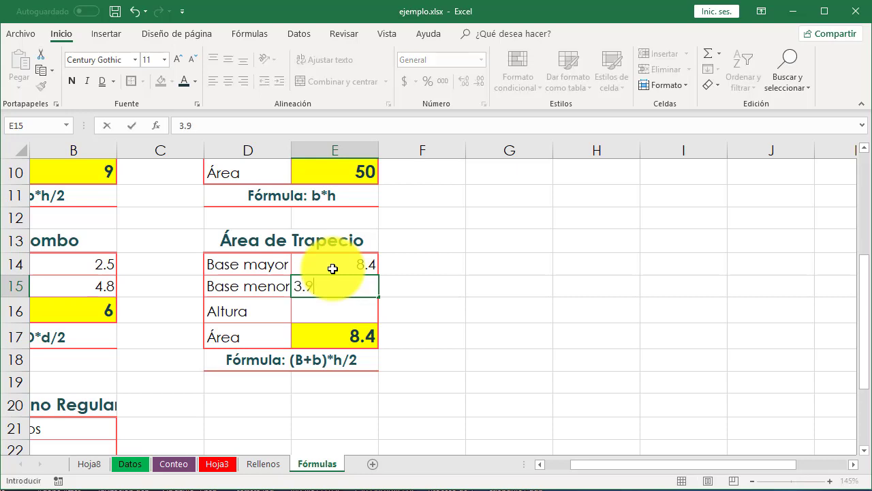
pyautogui.press('Return')
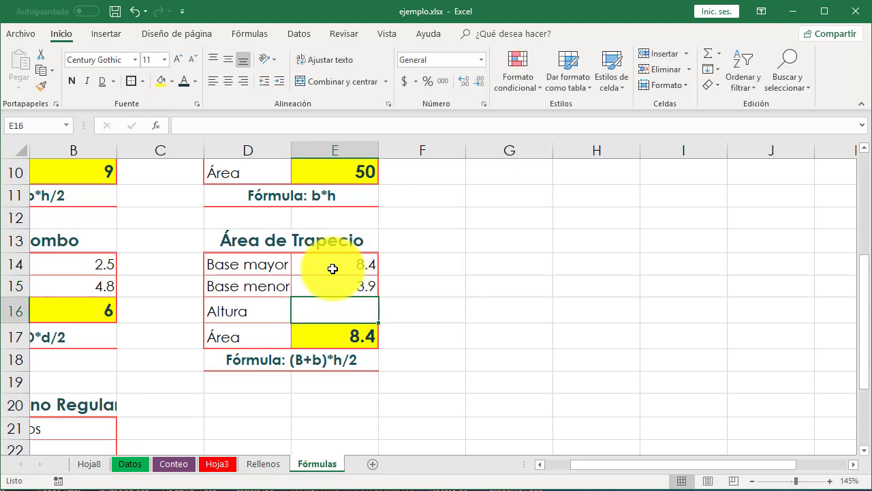
# Enter 4.2 as the trapezoid's Altura in cell E16 and check the formula caption below the table.
pyautogui.write('4.2')
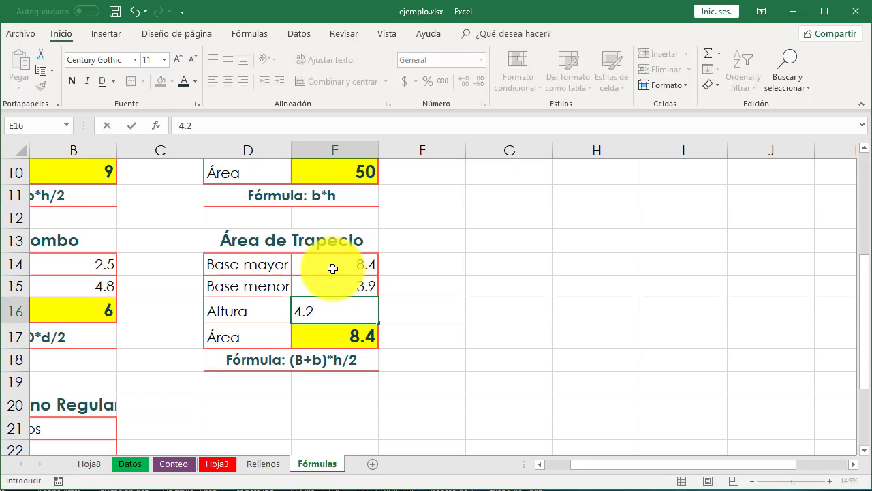
pyautogui.press('Return')
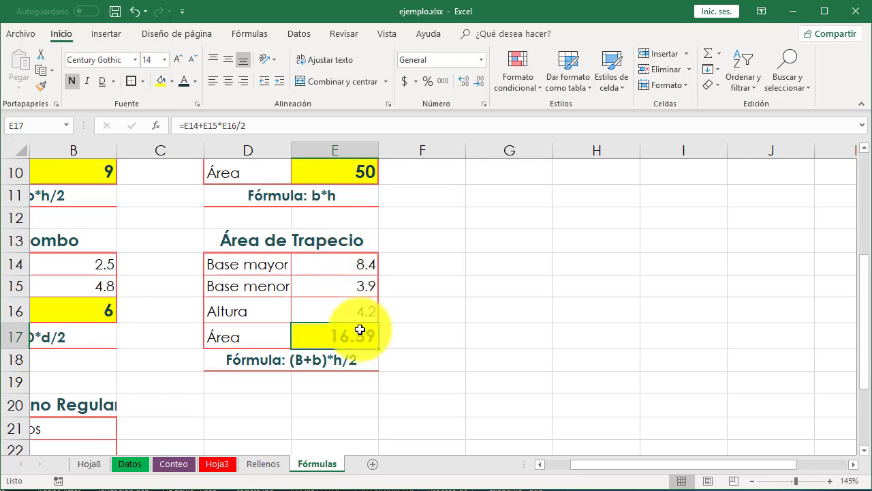
pyautogui.click(357, 358)
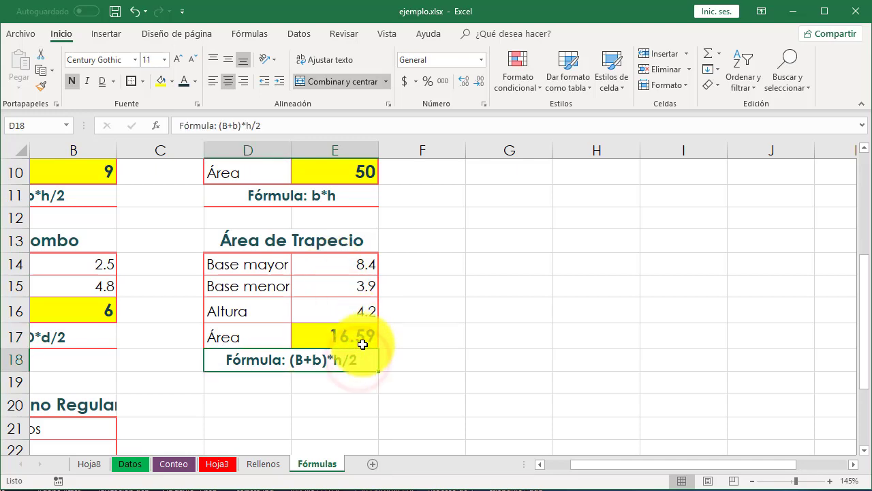
# Correct the trapezoid's Área formula in E17 to =(E14+E15)*E16/2, undoing and redoing the correction once to compare.
pyautogui.doubleClick(361, 336)
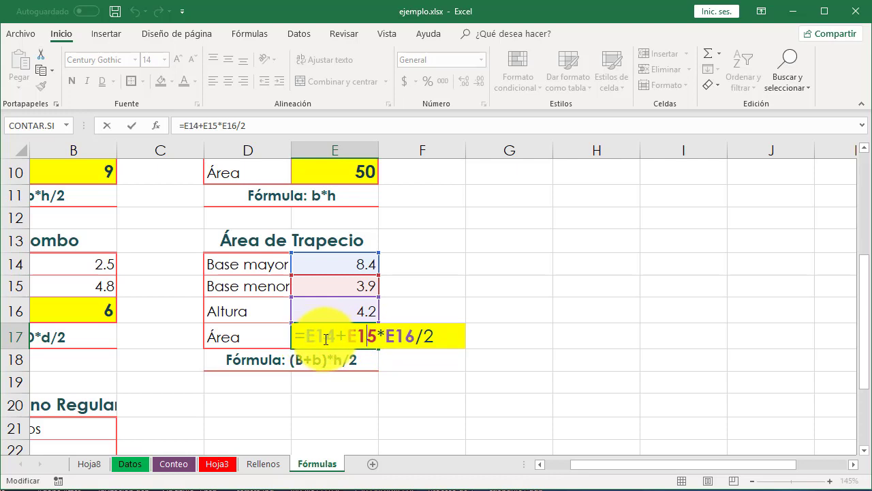
pyautogui.click(306, 339)
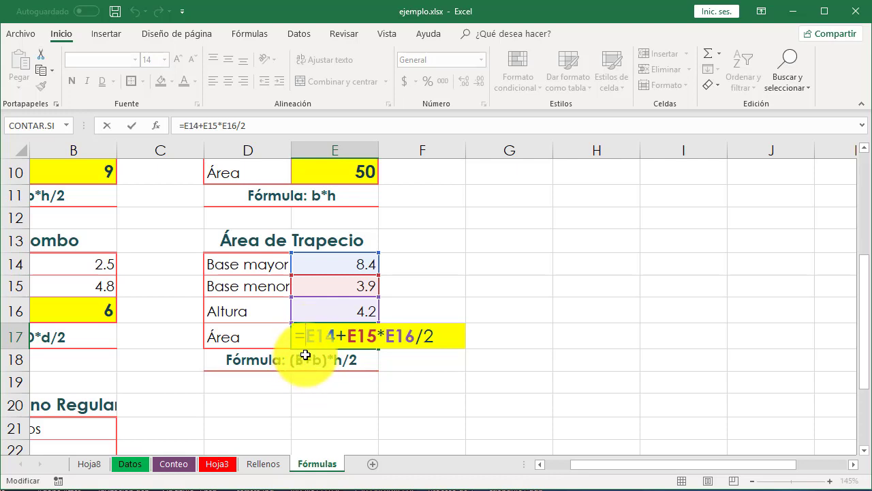
pyautogui.write('(')
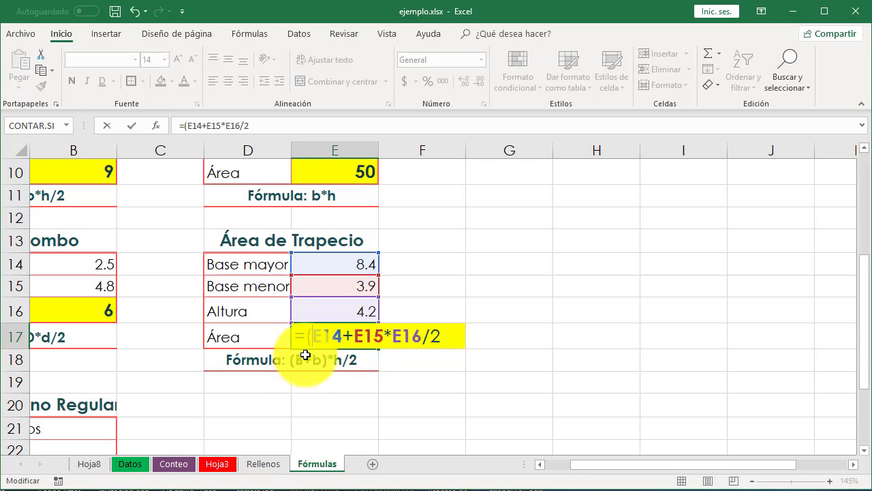
pyautogui.click(382, 335)
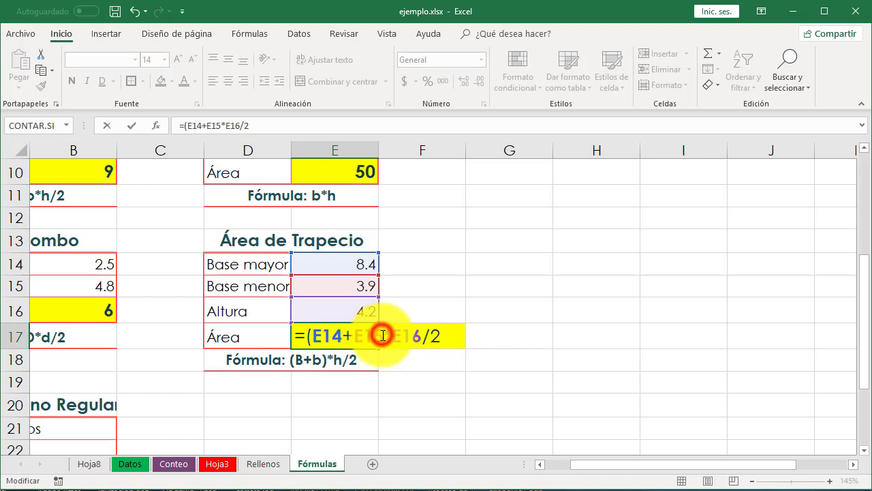
pyautogui.write(')')
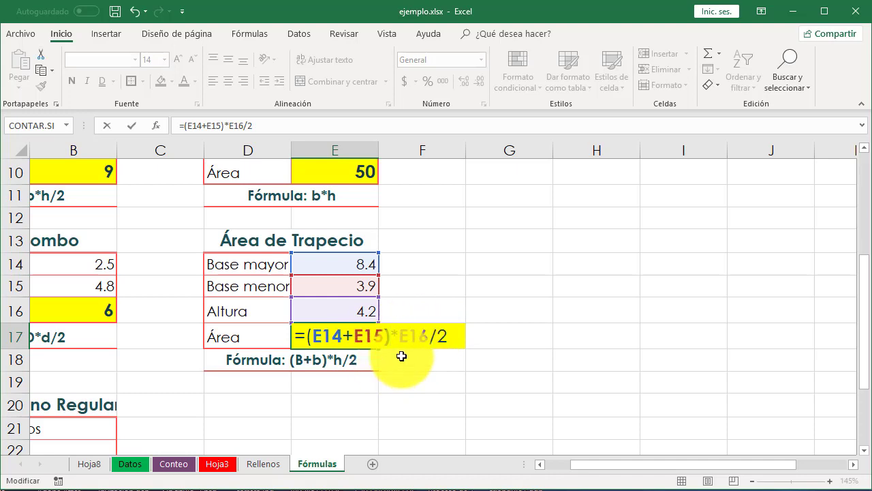
pyautogui.click(450, 335)
pyautogui.press('Return')
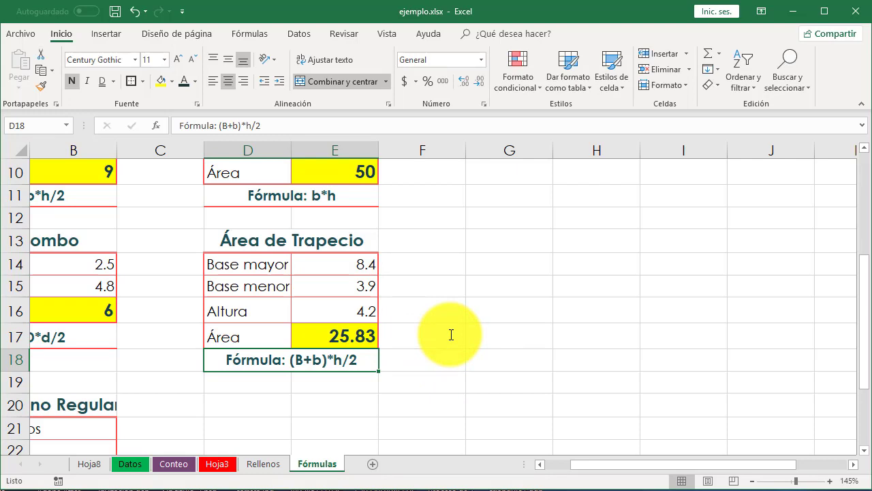
pyautogui.hotkey('ctrl', 'z')
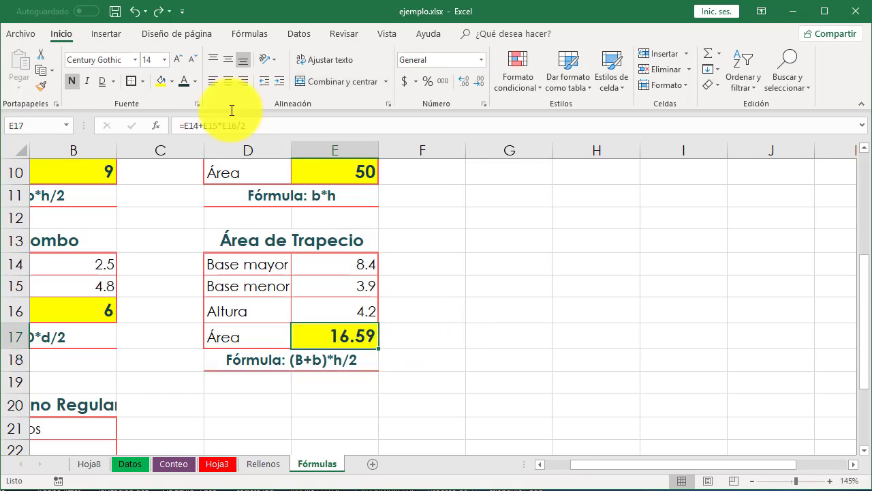
pyautogui.click(157, 17)
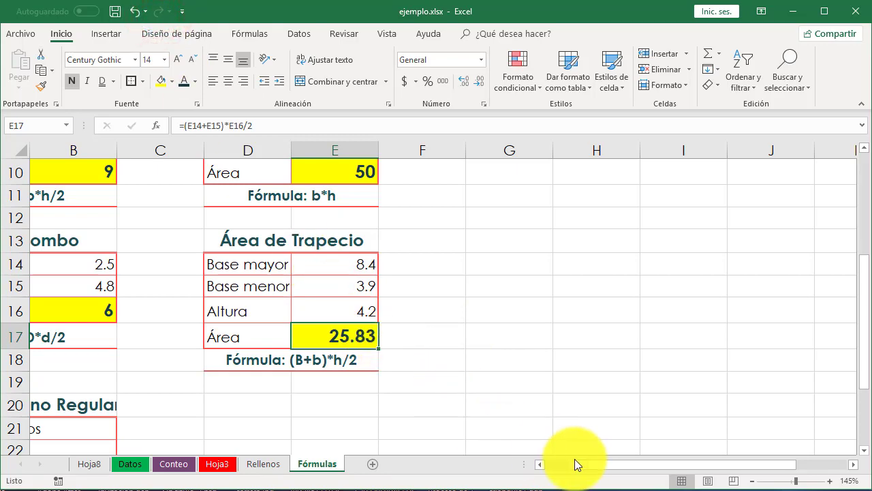
# Select the Cantidad de lados label in cell A21 of the Área de Polígono Regular table.
pyautogui.moveTo(585, 464); pyautogui.dragTo(552, 467)
pyautogui.scroll(-2, 353, 416)
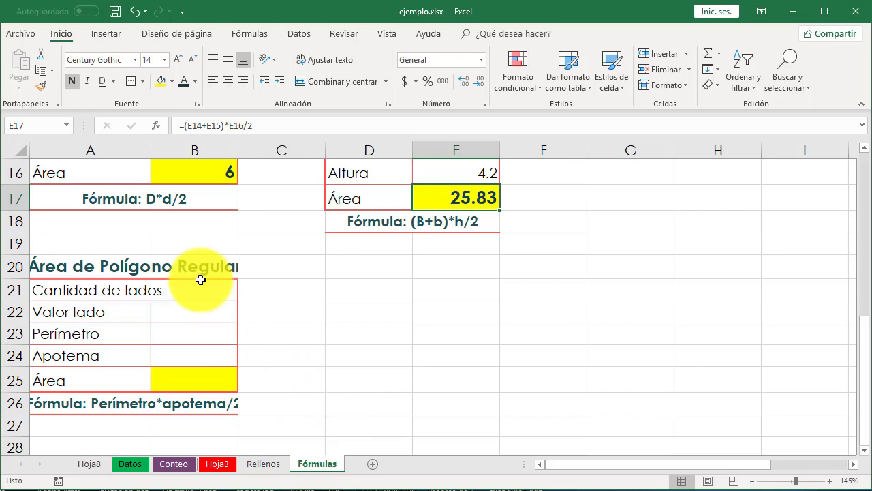
pyautogui.click(124, 291)
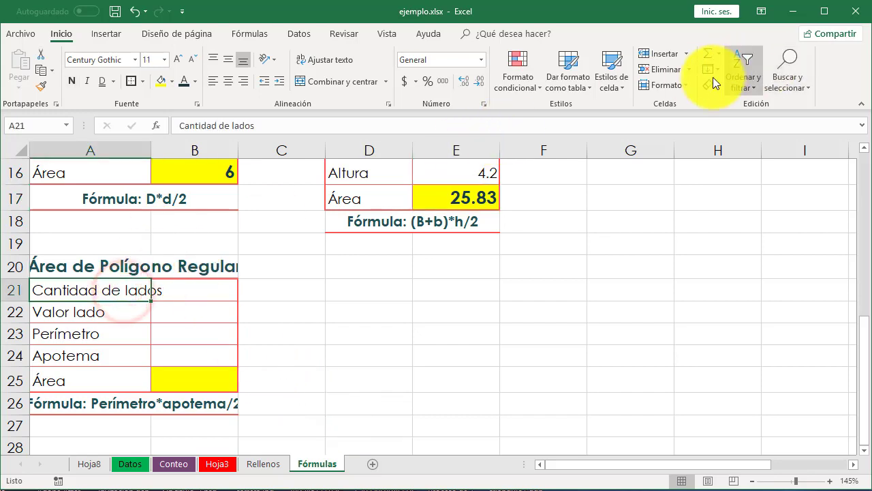
pyautogui.click(681, 85)
pyautogui.click(709, 151)
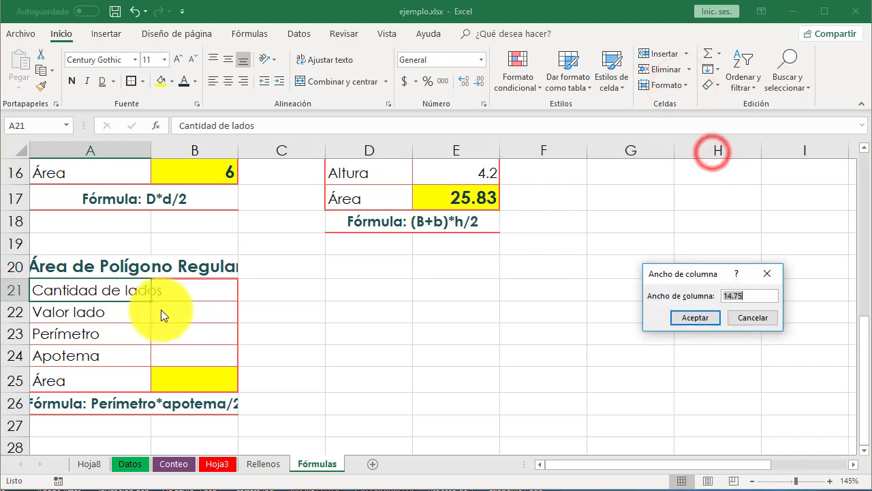
pyautogui.click(743, 317)
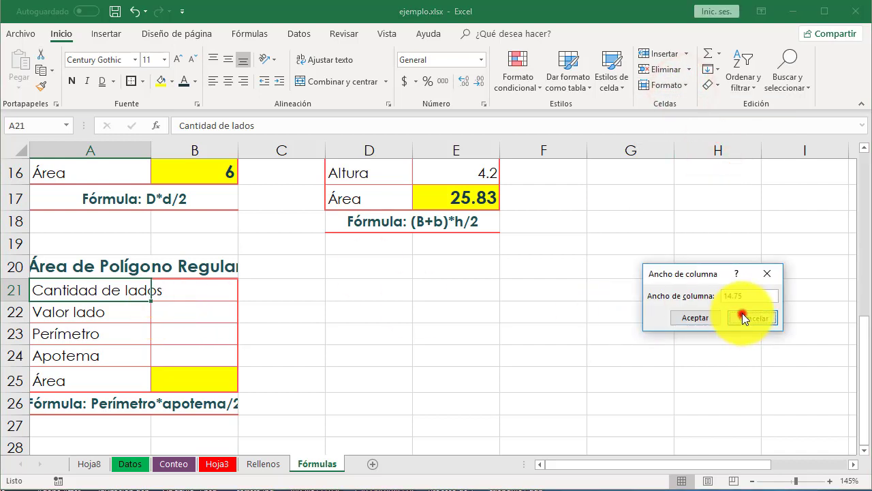
# Autofit the width of column A to the Cantidad de lados label.
pyautogui.click(685, 85)
pyautogui.click(712, 170)
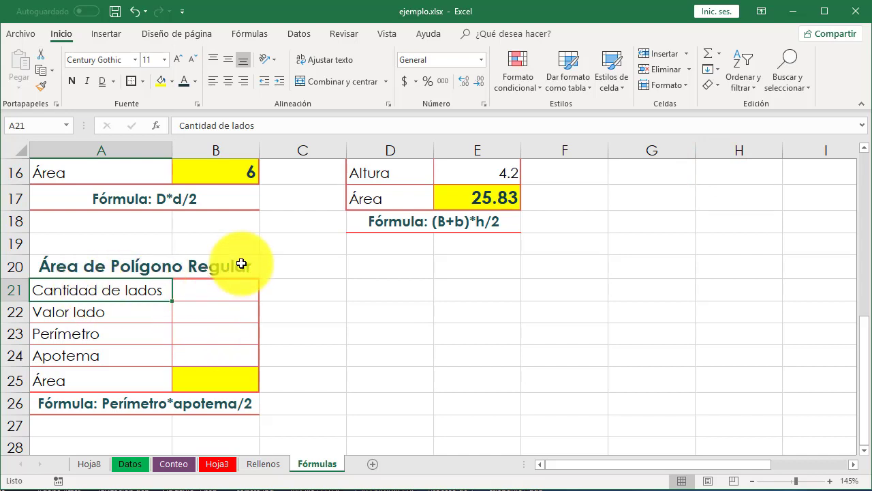
# Enter 6 as the regular polygon's Cantidad de lados in B21 and 3 as its Valor lado in B22.
pyautogui.click(119, 404)
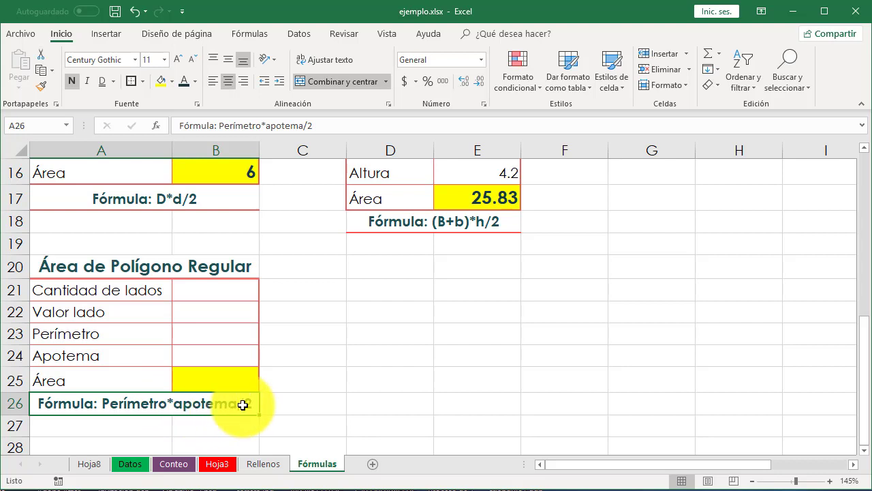
pyautogui.click(194, 294)
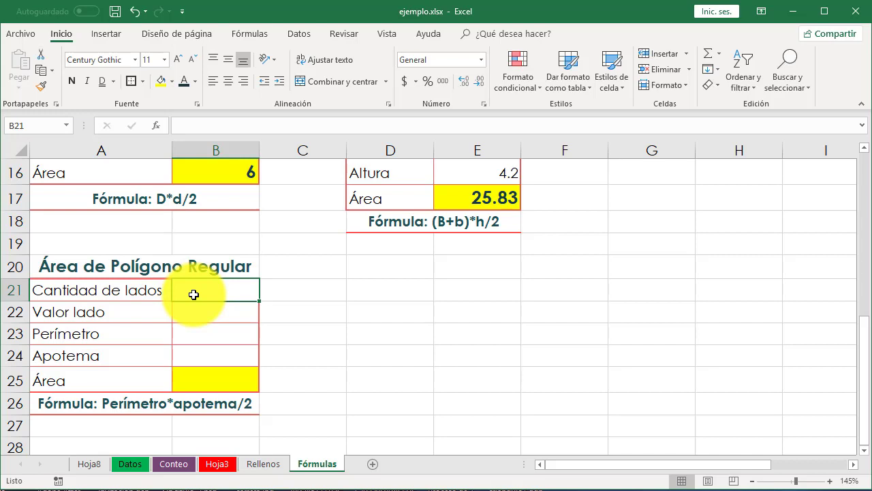
pyautogui.write('6')
pyautogui.press('Return')
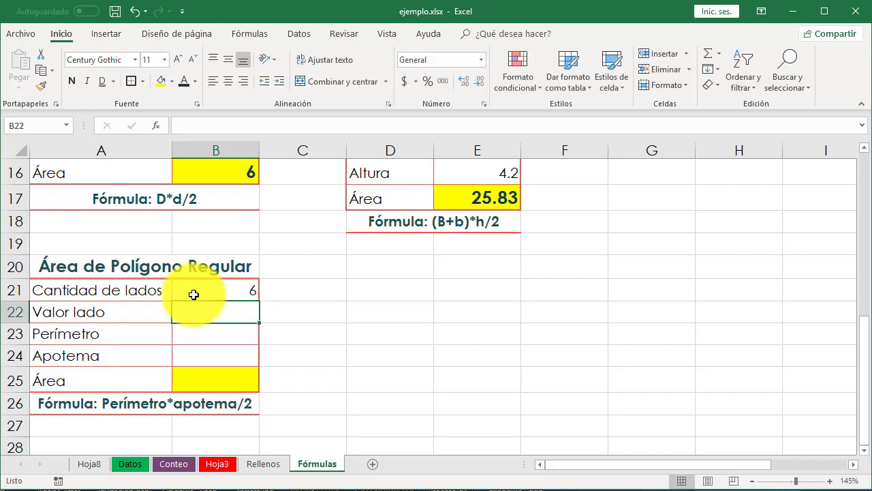
pyautogui.write('3')
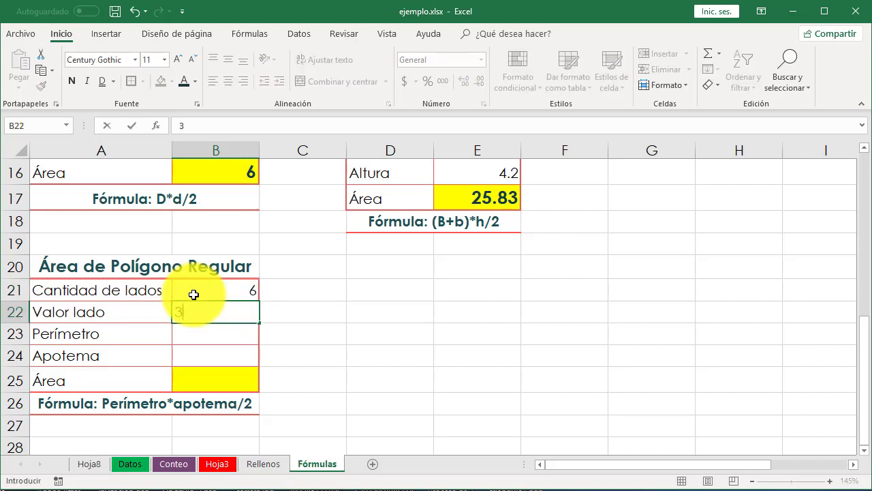
pyautogui.press('Return')
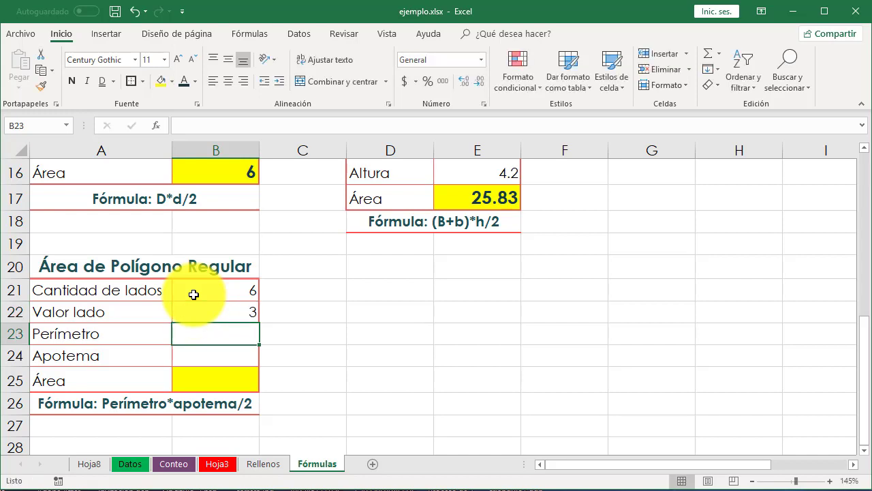
# Enter the Perímetro formula =B21*B22 in cell B23 and 3.5 as the Apotema in B24.
pyautogui.write('=')
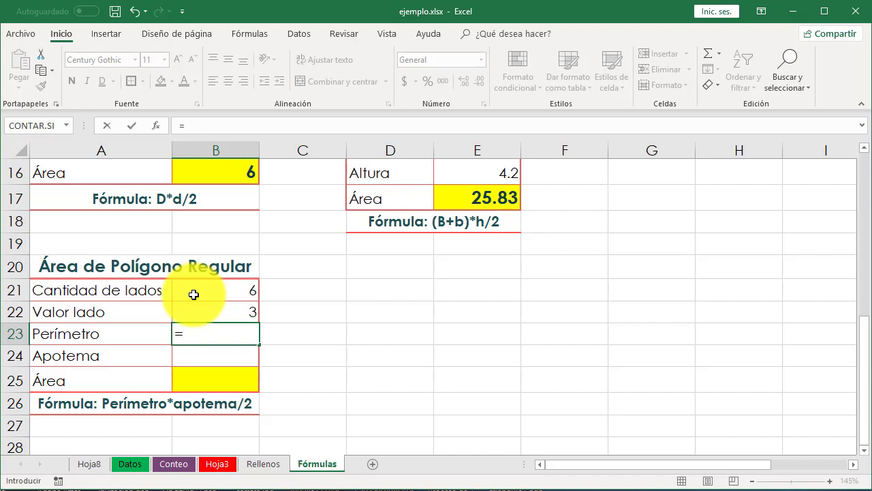
pyautogui.click(194, 295)
pyautogui.write('*')
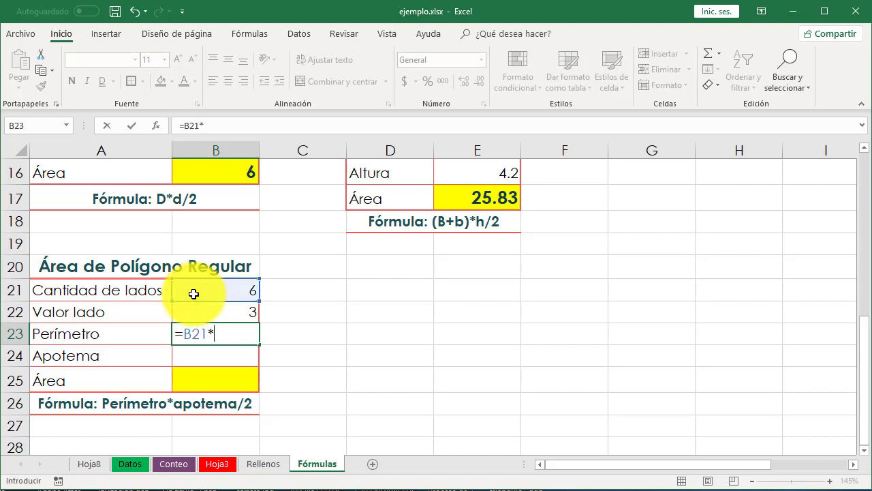
pyautogui.click(212, 314)
pyautogui.press('Return')
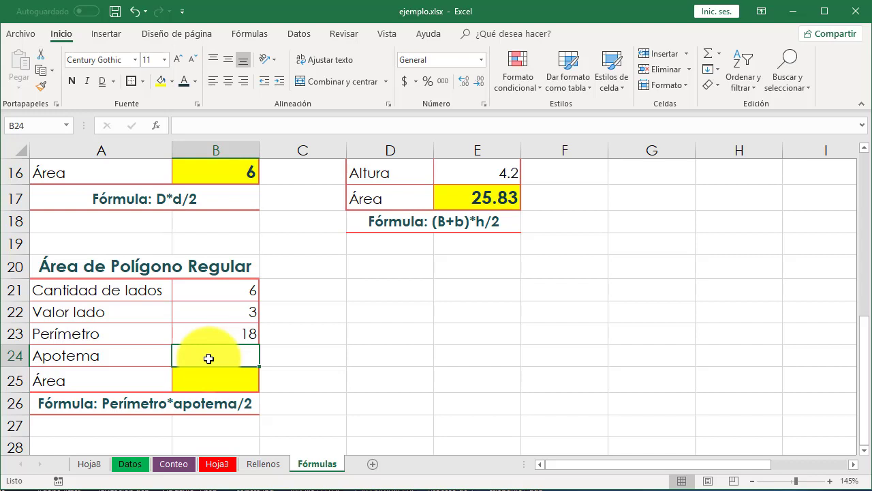
pyautogui.write('3.5')
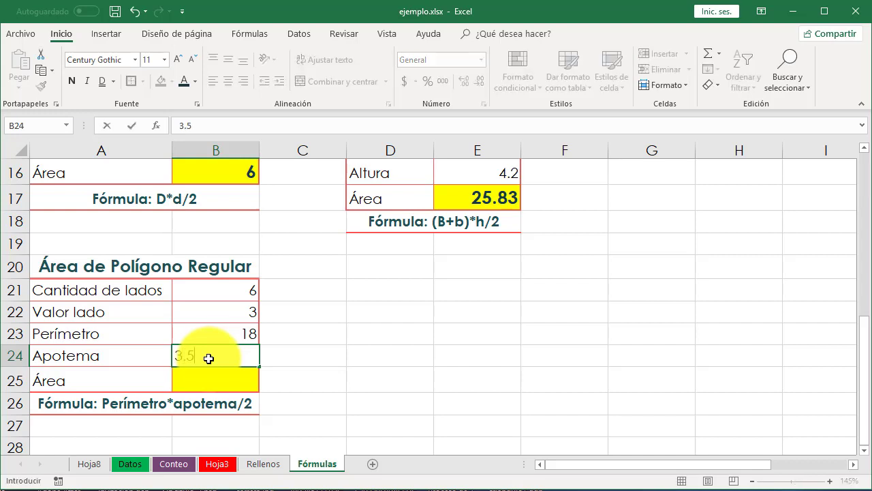
pyautogui.press('Return')
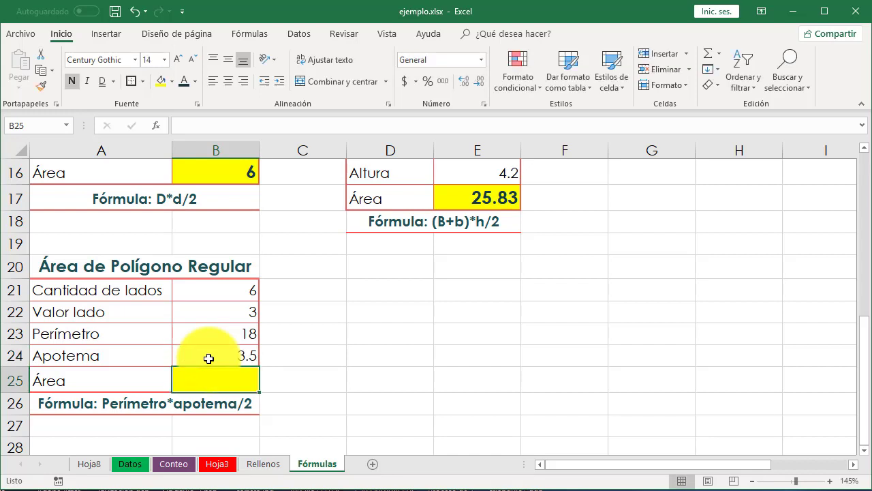
# Enter the formula =B23*B24/2 in the Área cell B25 of the Área de Polígono Regular table.
pyautogui.write('=')
pyautogui.click(209, 358)
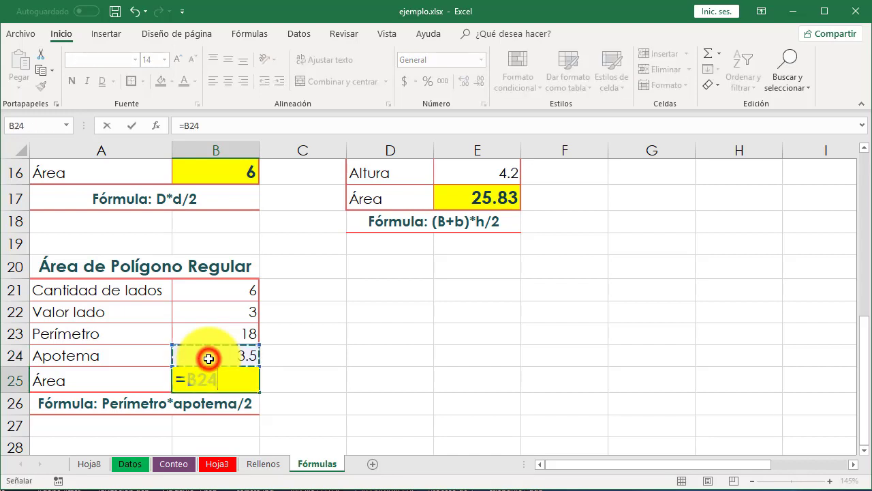
pyautogui.press('BackSpace')
pyautogui.press('BackSpace')
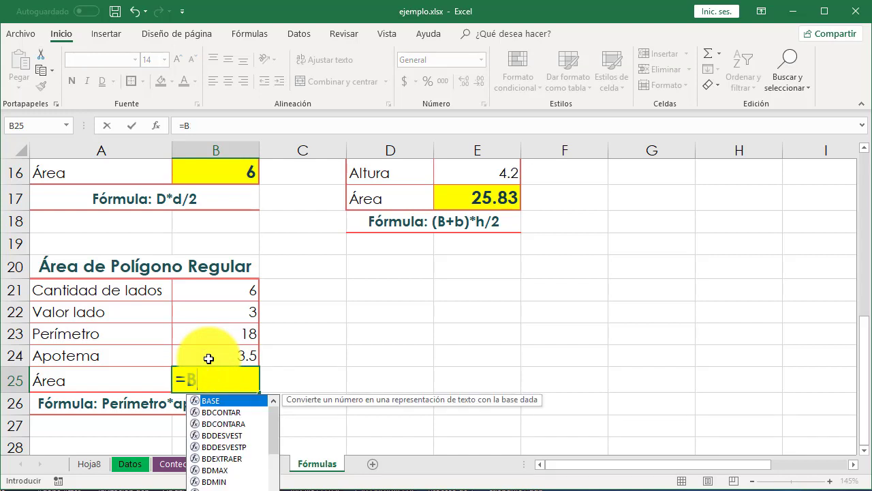
pyautogui.click(220, 332)
pyautogui.write('*')
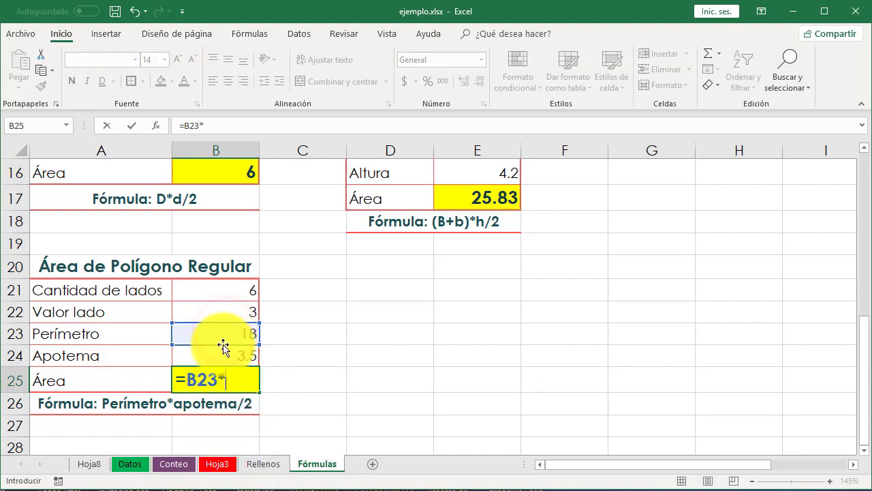
pyautogui.click(221, 349)
pyautogui.write('/2')
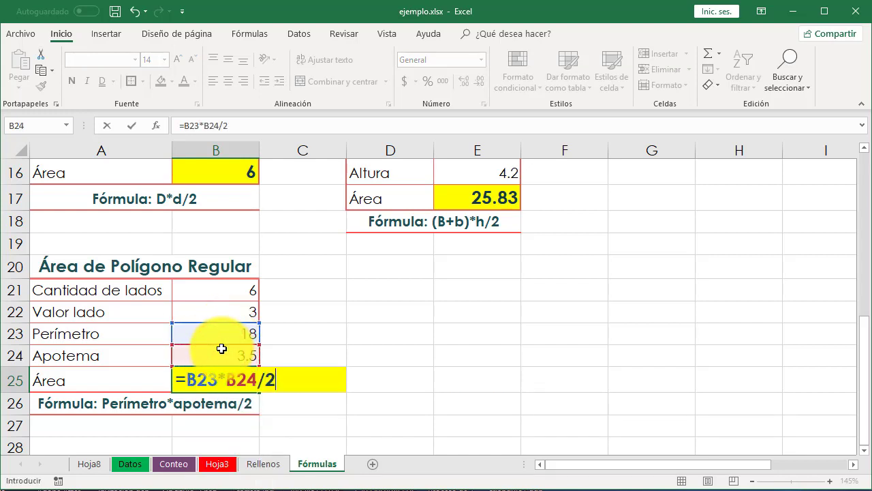
pyautogui.press('Return')
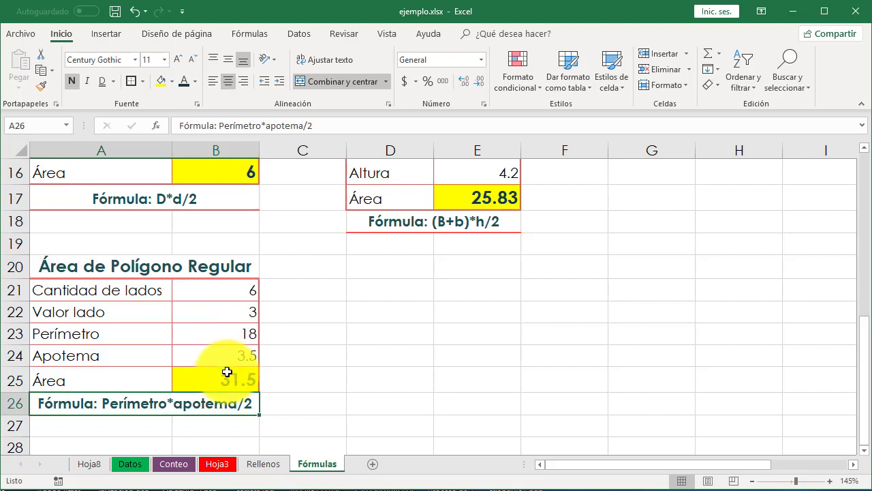
# Change the regular polygon's Cantidad de lados in B21 to 8 and its Valor lado in B22 to 2.4.
pyautogui.click(212, 294)
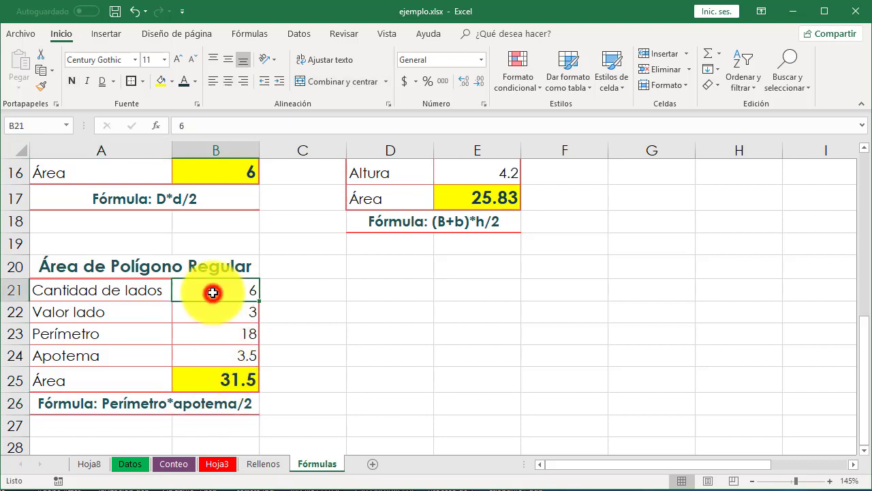
pyautogui.write('8')
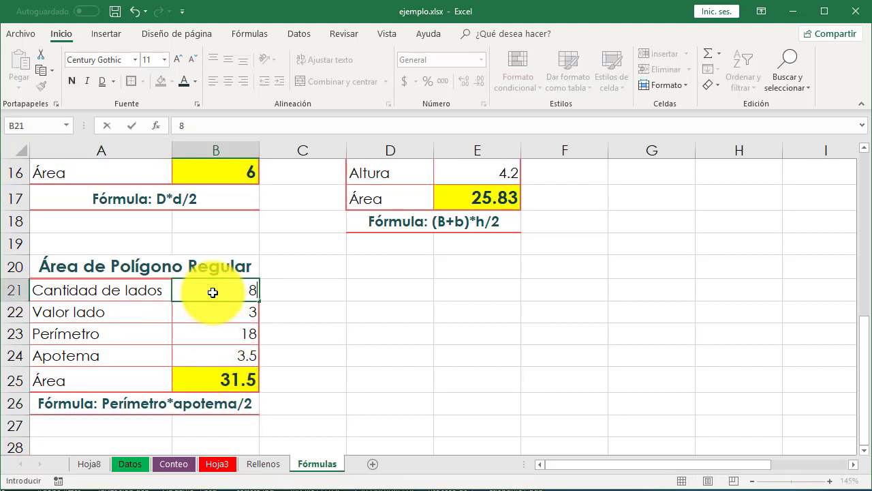
pyautogui.press('Return')
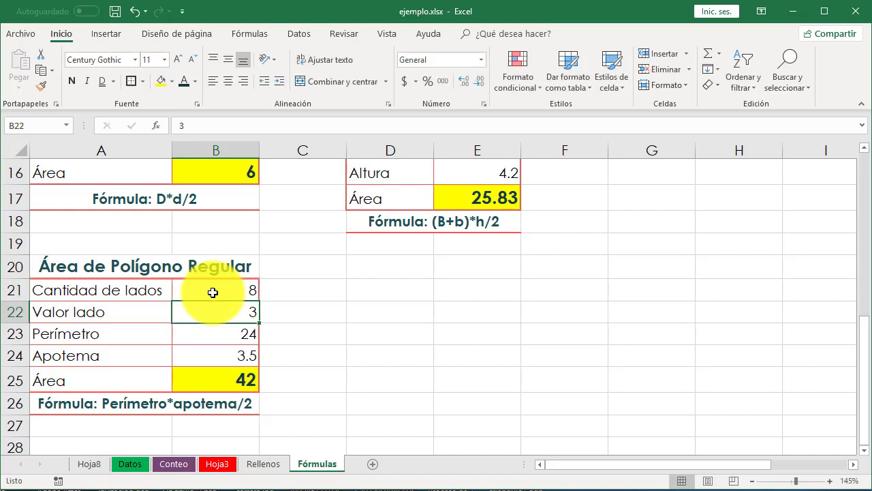
pyautogui.write('2.4')
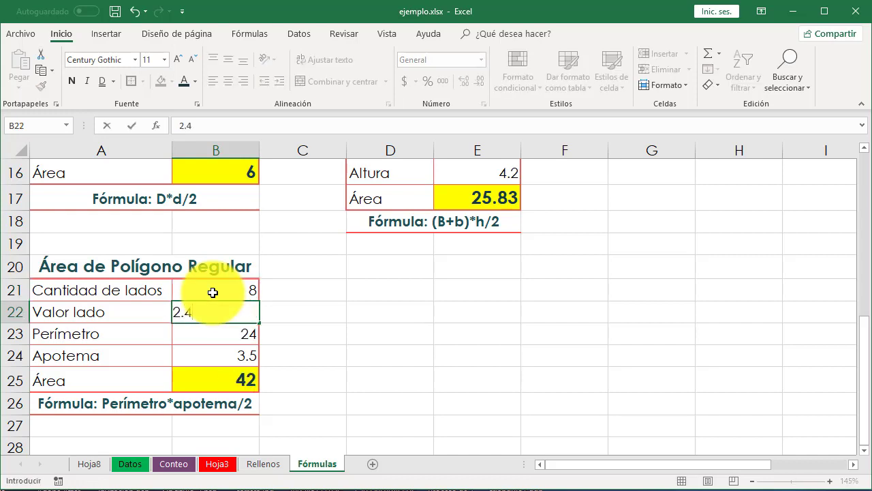
pyautogui.press('Return')
# Set the regular polygon's Apotema in B24 to 4.5 and make the Perímetro value in B23 bold.
pyautogui.press('Return')
pyautogui.write('4.5')
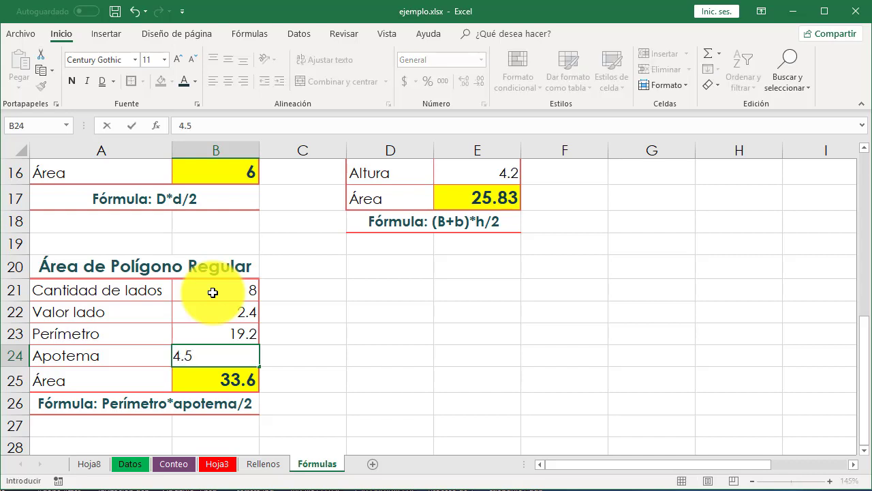
pyautogui.press('Return')
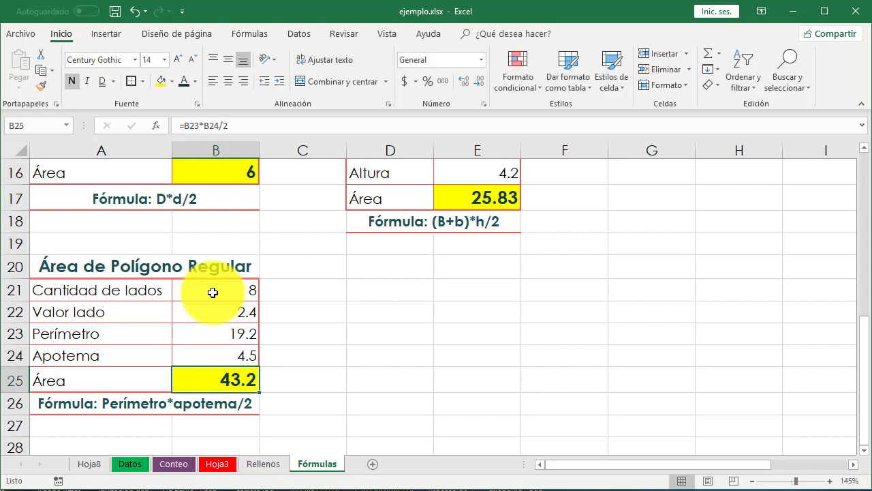
pyautogui.click(222, 331)
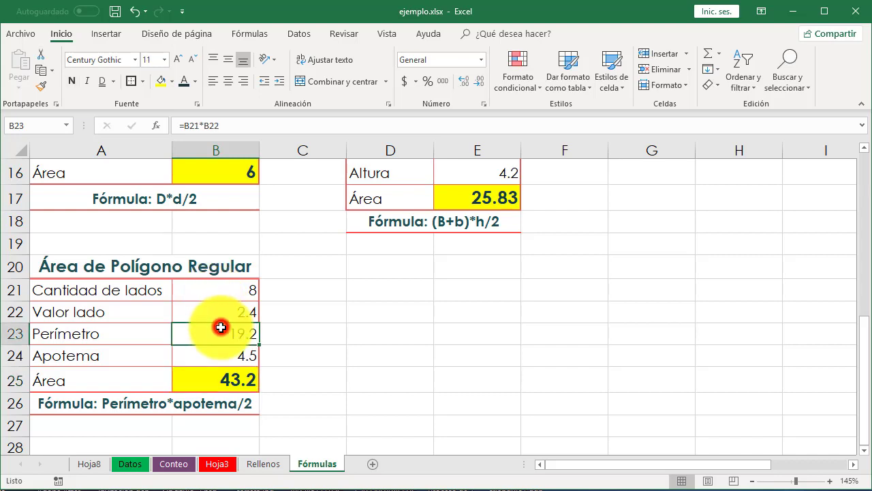
pyautogui.click(71, 81)
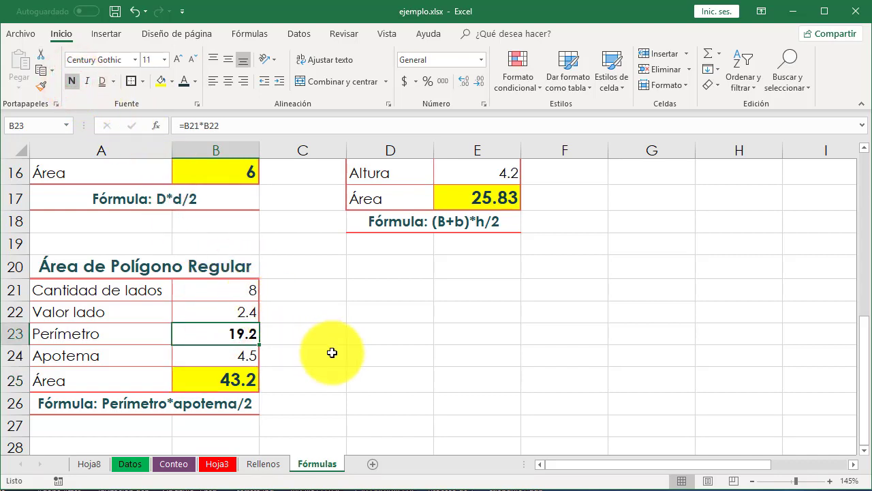
# Review all the area tables on the Fórmulas sheet, from Área de Círculo down to Área de Polígono Regular.
pyautogui.scroll(3, 320, 379)
pyautogui.scroll(-5, 320, 380)
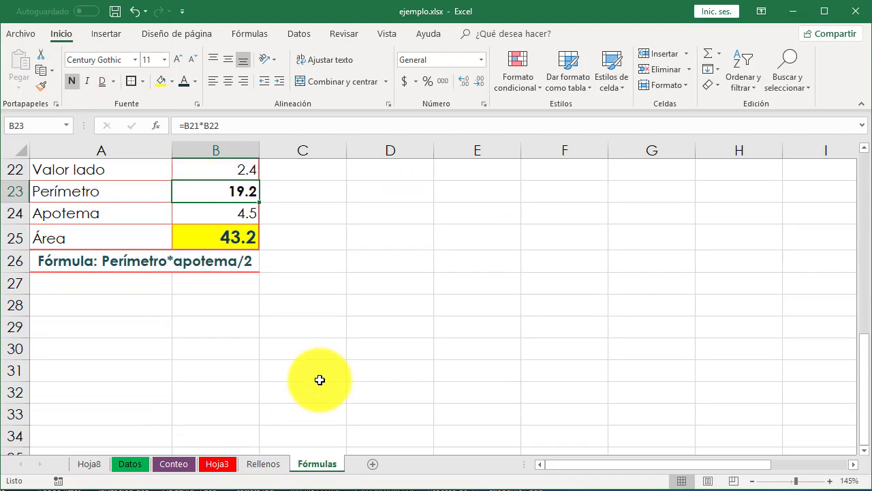
pyautogui.scroll(3, 320, 379)
pyautogui.scroll(4, 320, 380)
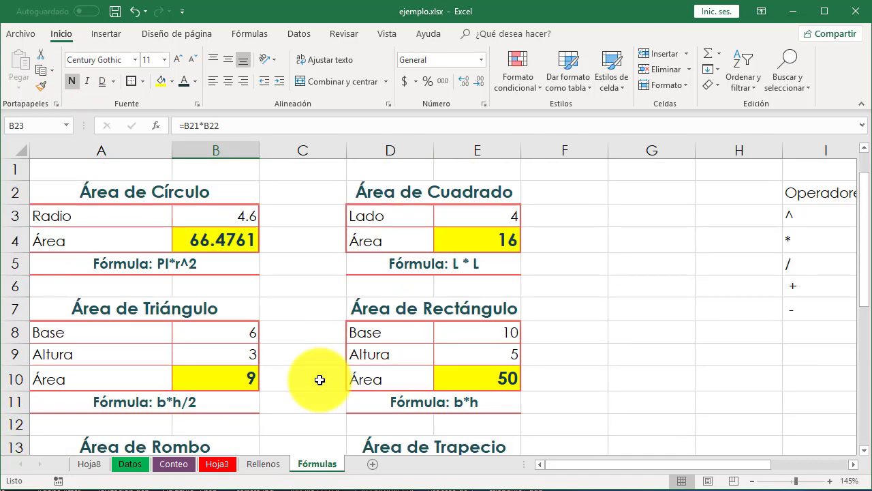
pyautogui.scroll(-6, 320, 379)
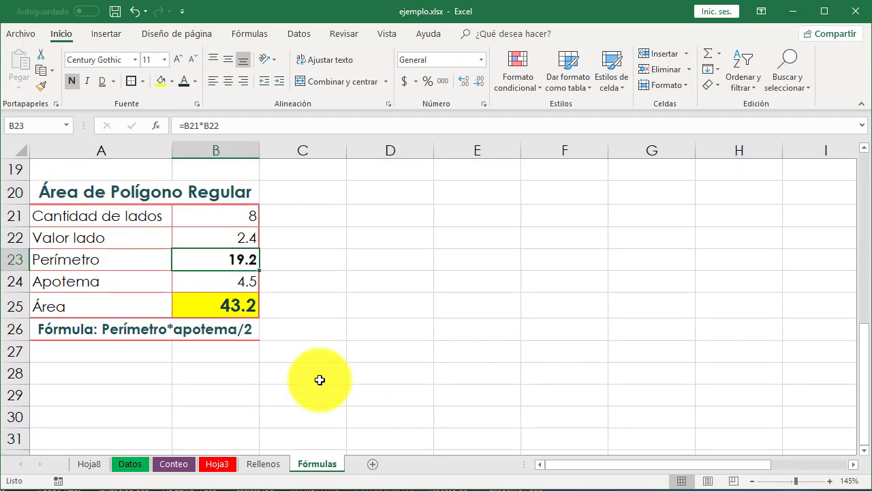
pyautogui.scroll(6, 319, 379)
pyautogui.scroll(-5, 320, 380)
pyautogui.scroll(5, 320, 380)
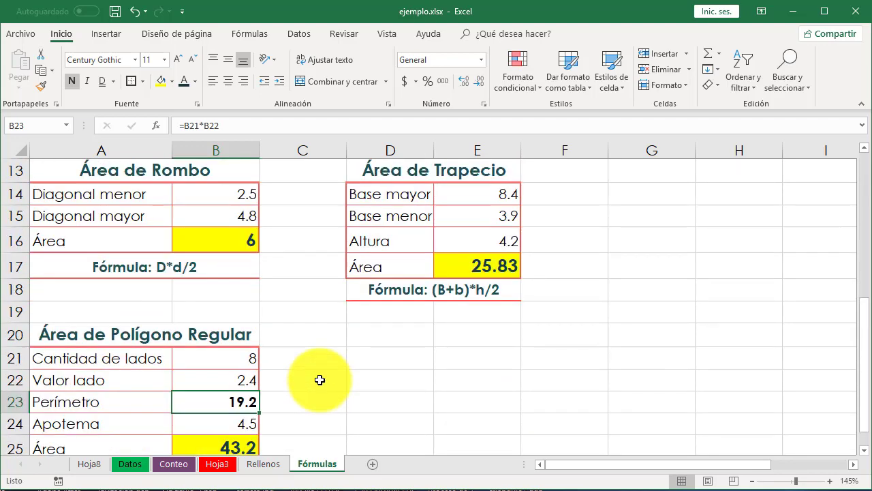